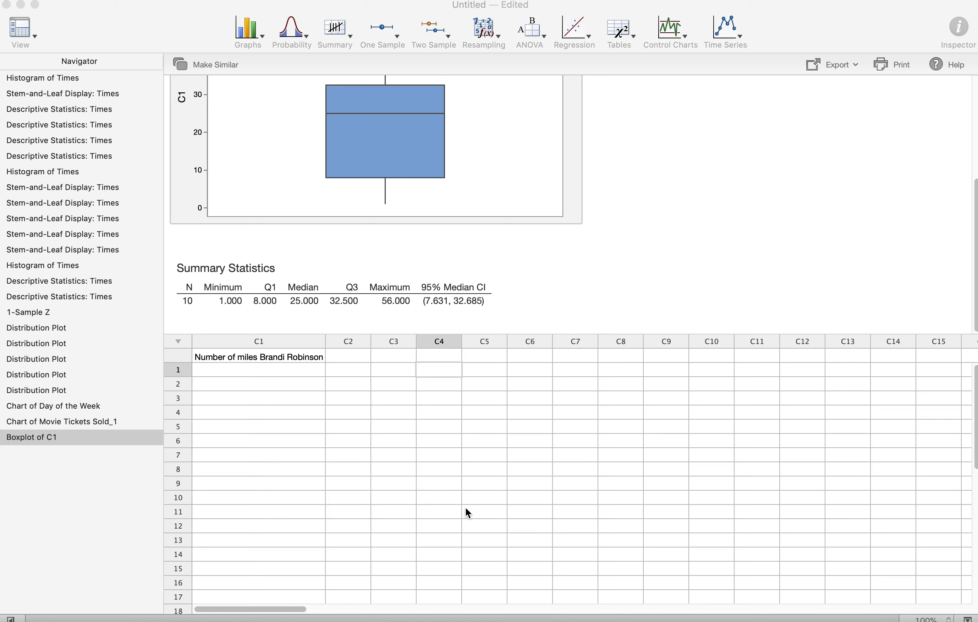
Step: Enter the mileages 12, 10, 13, 13, 12, 12 in C1 rows 1–6
left_click(303, 368)
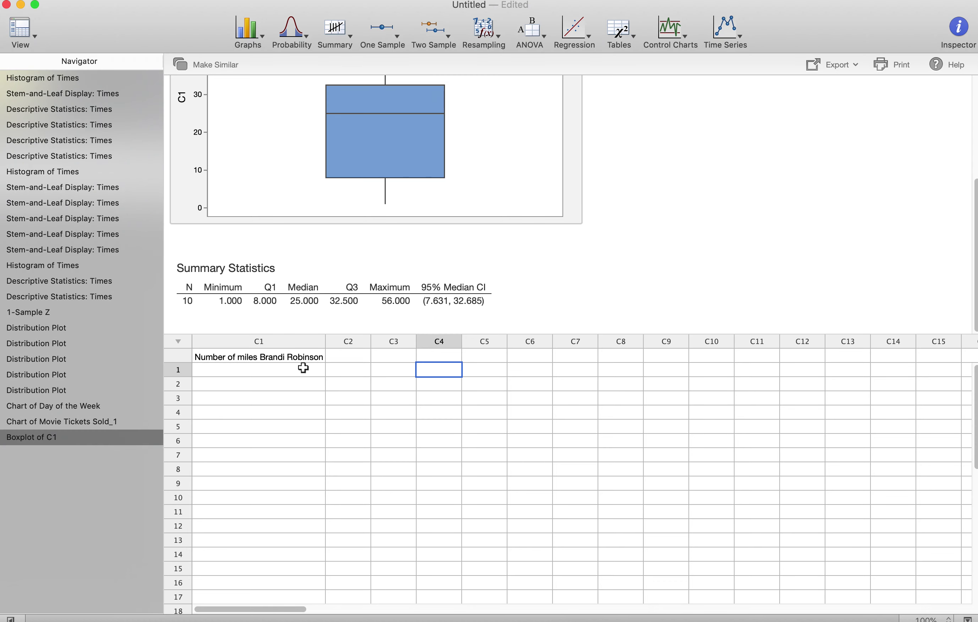
left_click(303, 368)
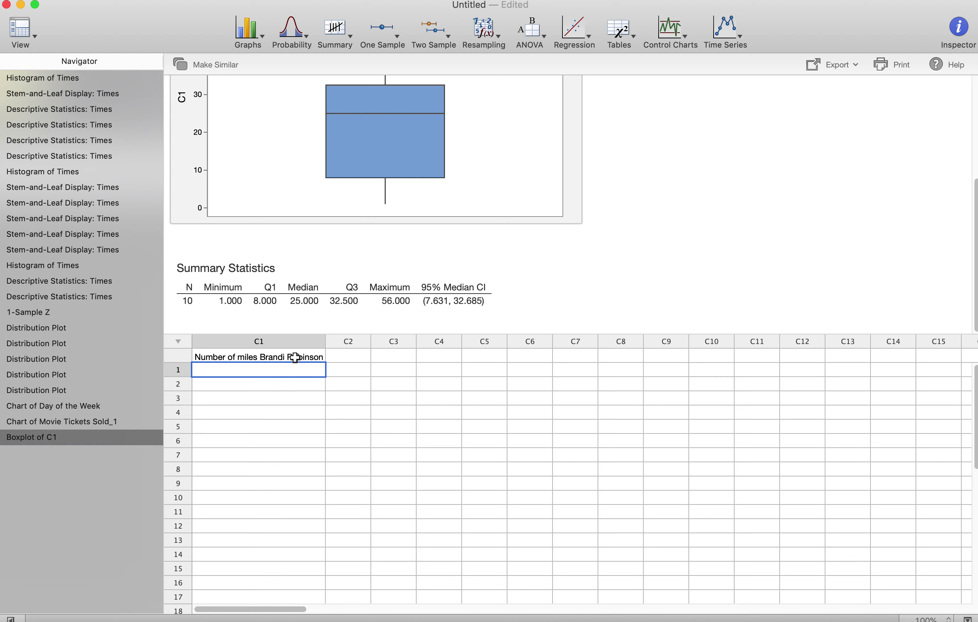
scroll(266, 419, "down", 15)
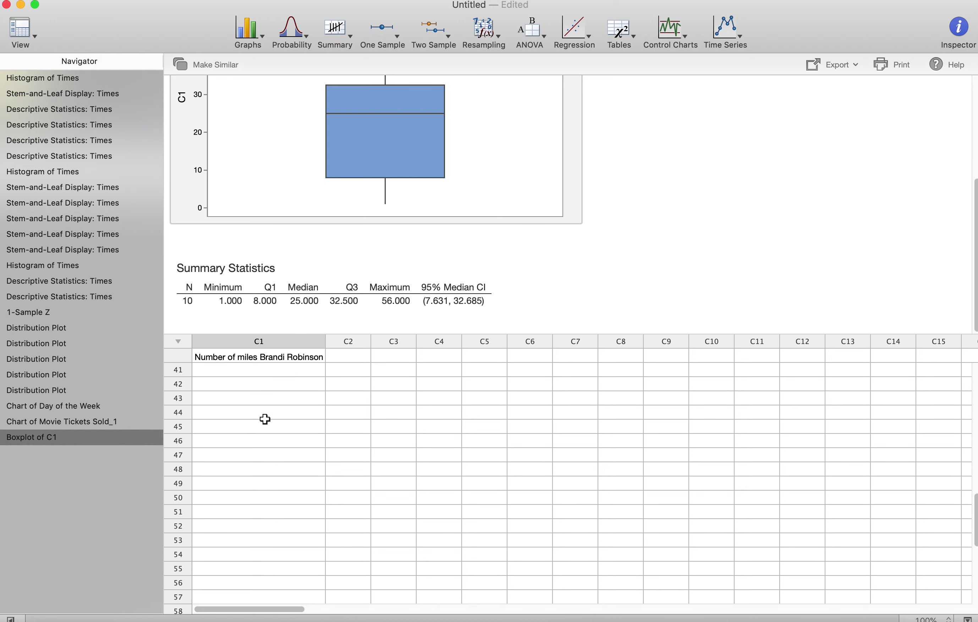
scroll(266, 419, "up", 20)
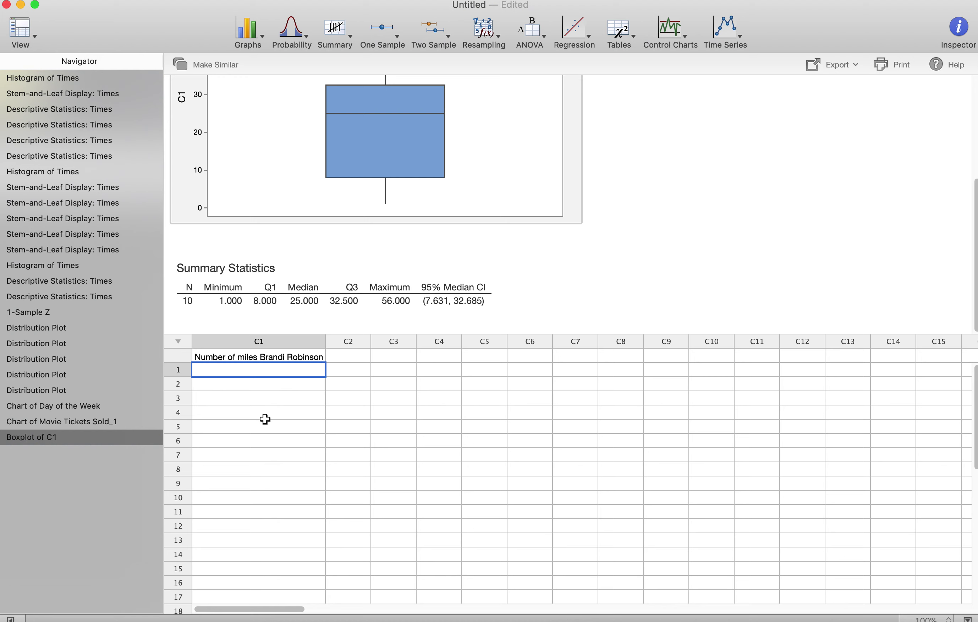
type("12")
key("Return")
type("10")
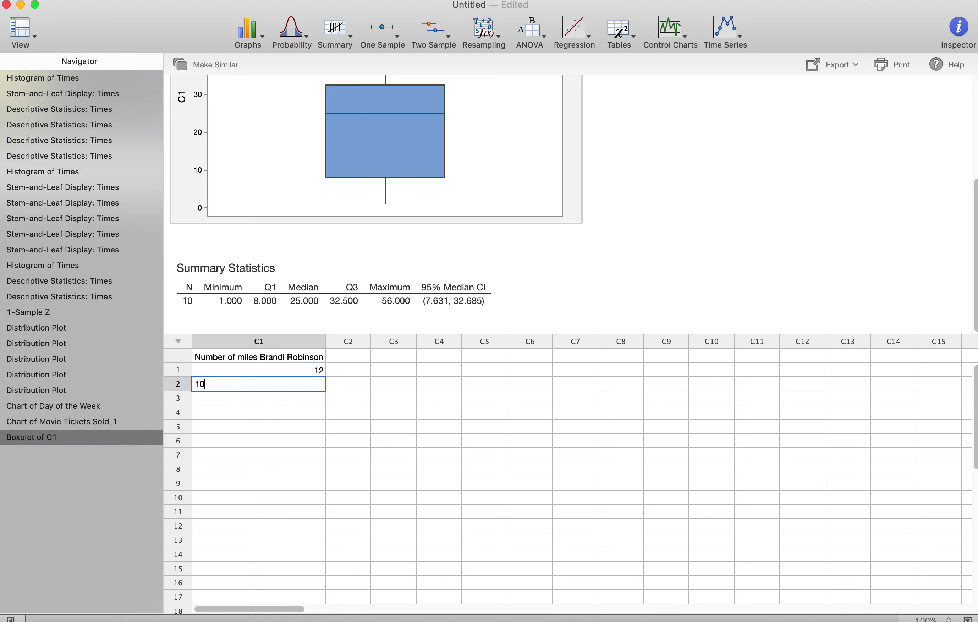
key("Return")
type("13")
key("Return")
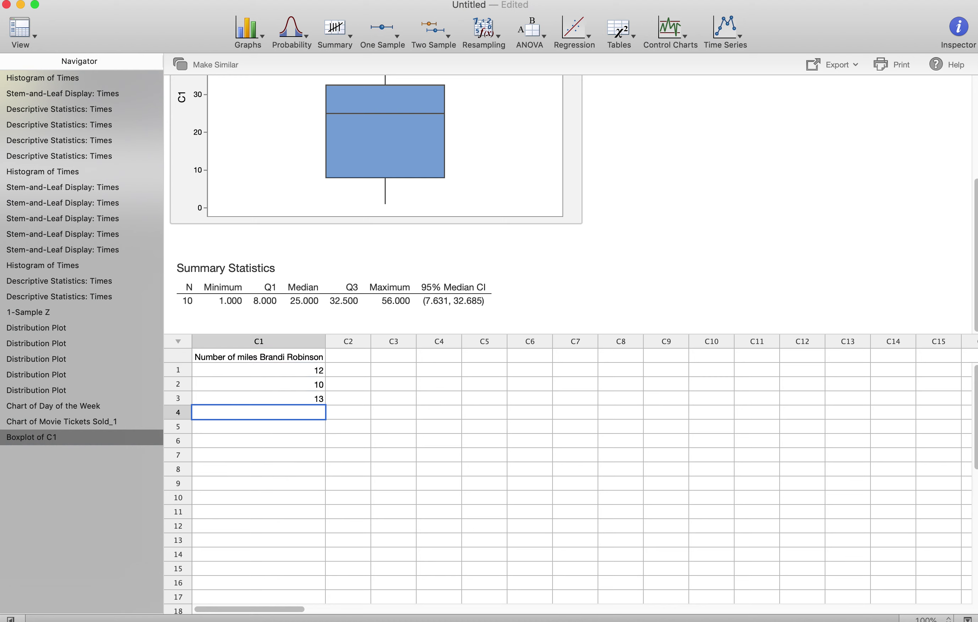
type("13")
key("Return")
type("12")
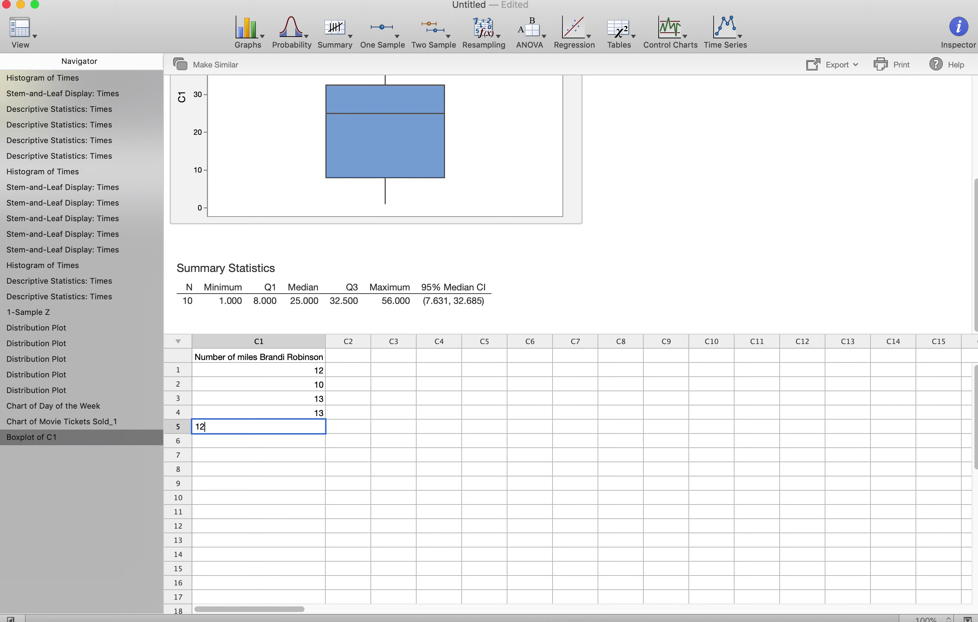
key("Return")
type("12")
key("Return")
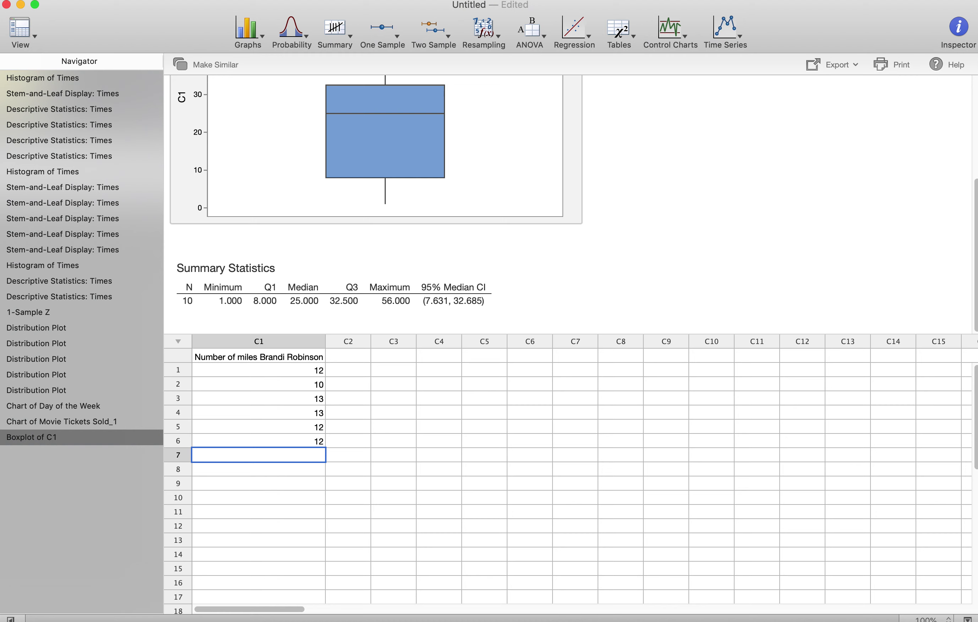
Step: Enter 10, 14, 15, 14, 15 in rows 7–11, correcting the mistyped 156 to 15
type("10")
key("Return")
type("14")
key("Return")
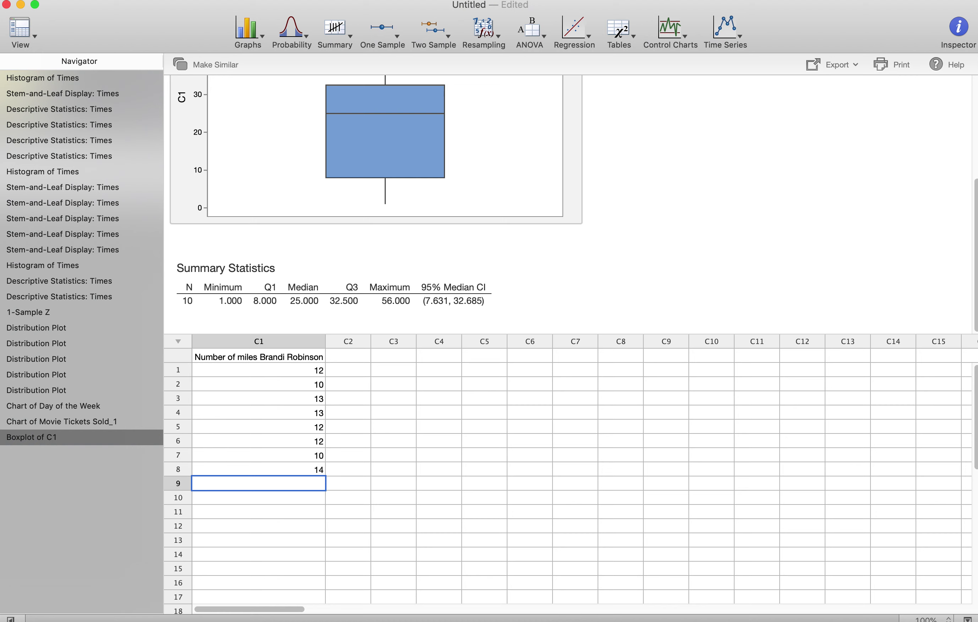
type("15")
key("Return")
type("14")
key("Return")
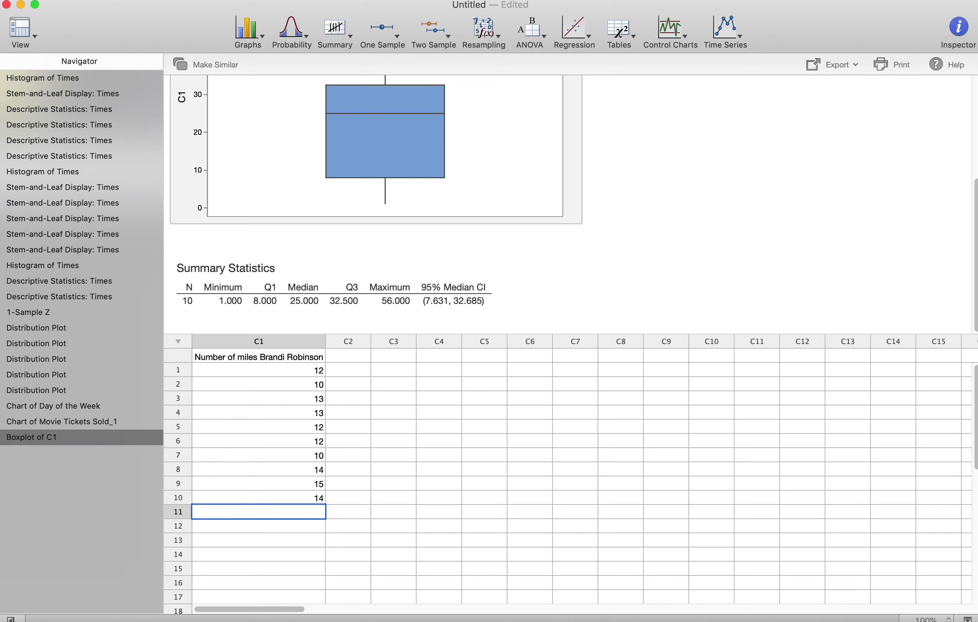
type("156")
key("Return")
left_click(259, 512)
type("15")
key("Return")
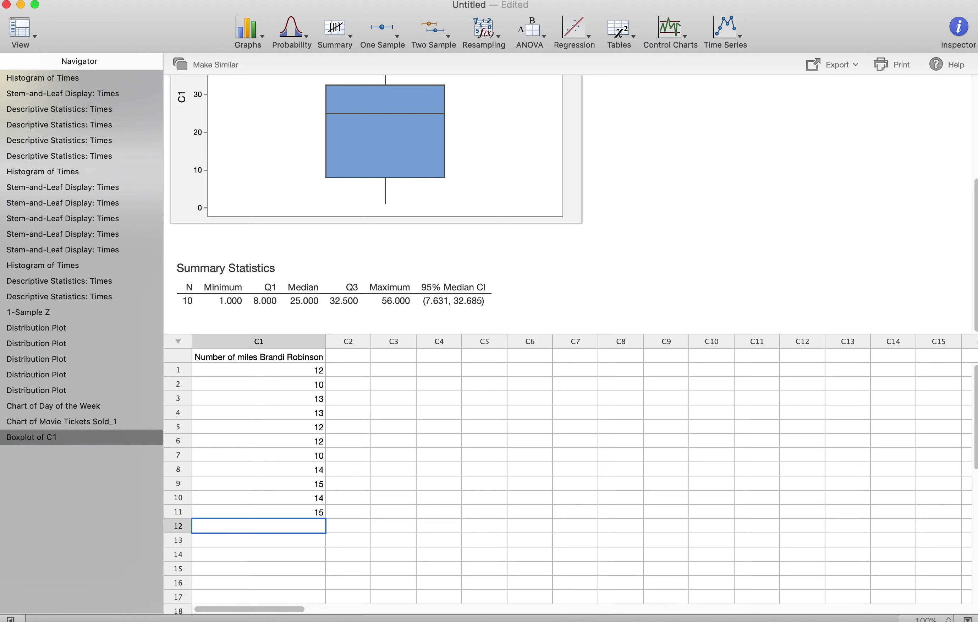
Step: Select the eleven values in rows 1–11 and paste copies at rows 12, 23, 34 and 45
left_click(286, 371)
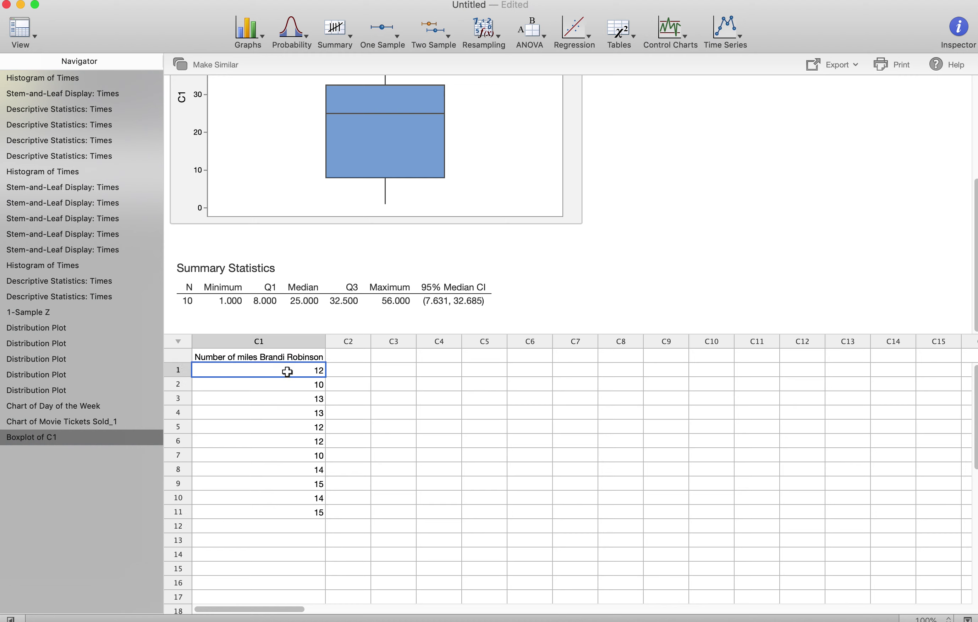
left_click(280, 507, "shift")
key("super+c")
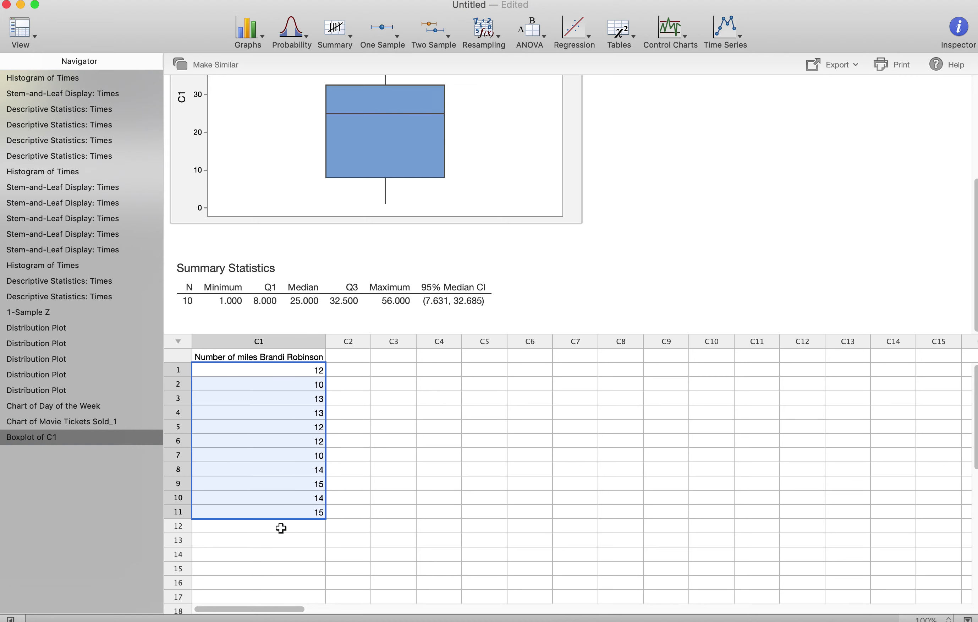
left_click(281, 527)
key("super+v")
scroll(281, 527, "down", 5)
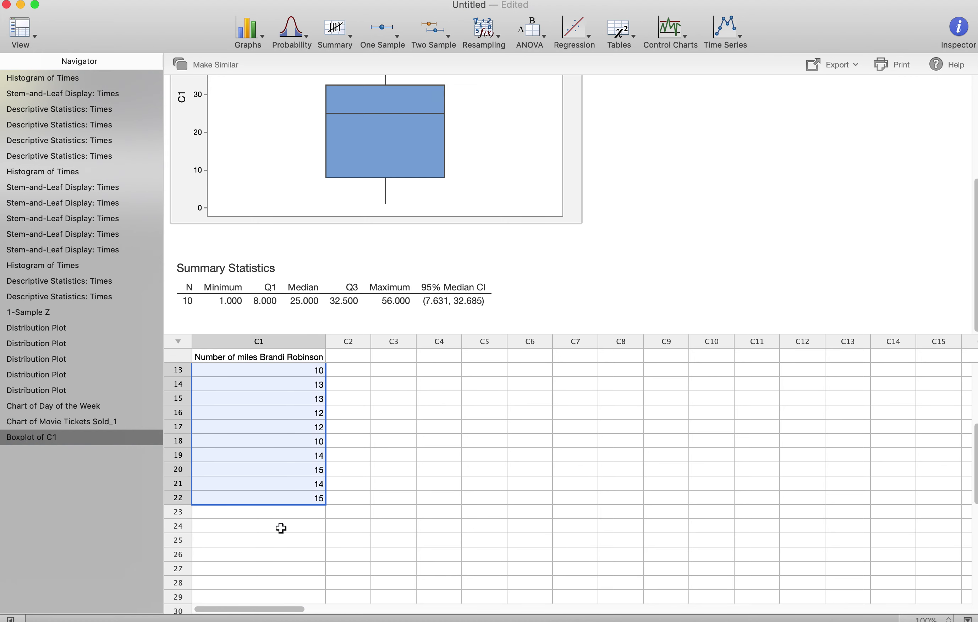
left_click(277, 508)
key("super+v")
scroll(274, 509, "down", 5)
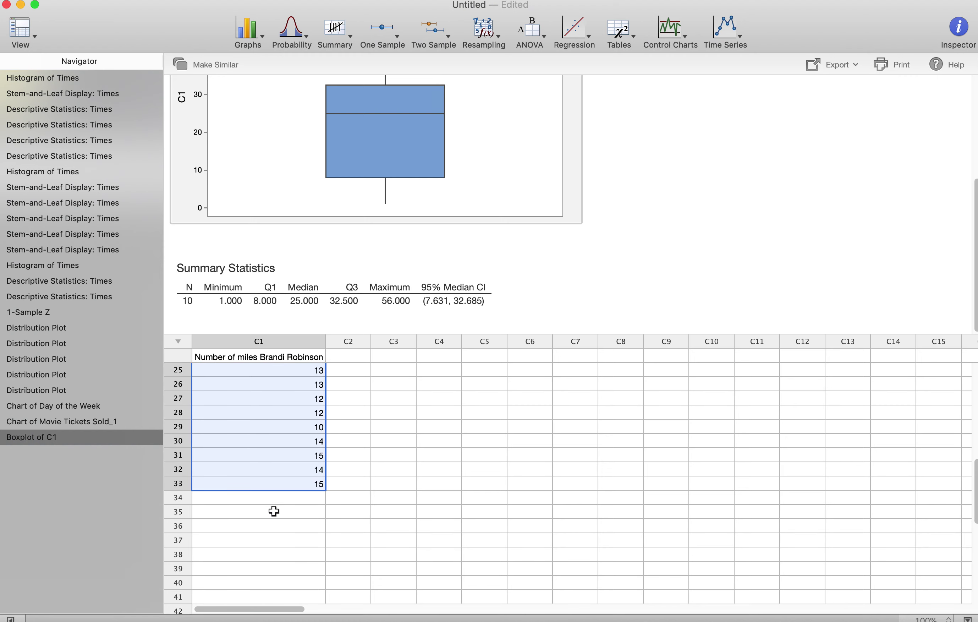
left_click(271, 499)
key("super+v")
scroll(271, 500, "down", 8)
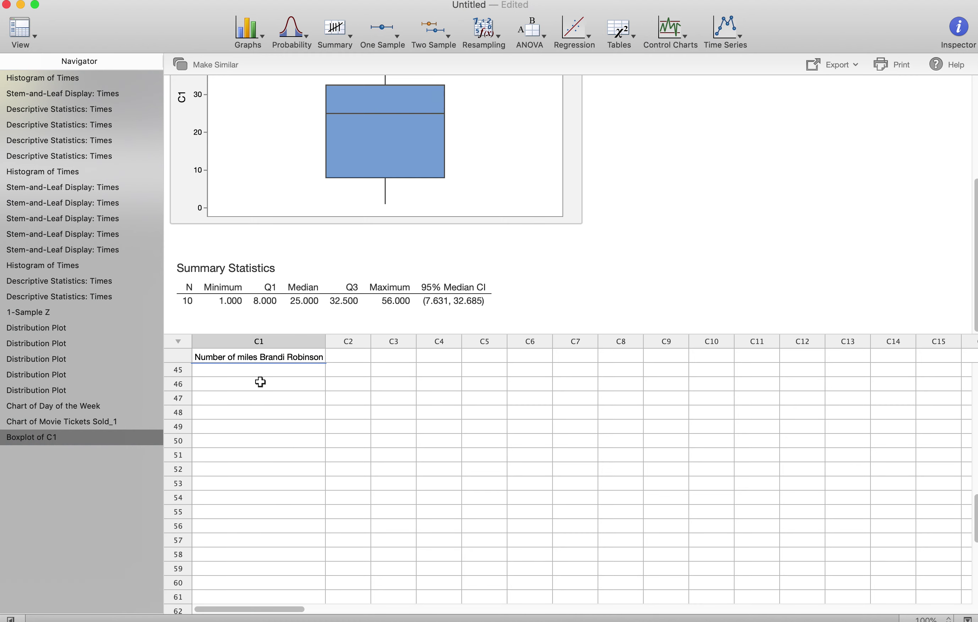
left_click(260, 368)
key("super+v")
Step: Paste further copies of the block at rows 56, 67, 78 and 89, then deselect
scroll(262, 415, "up", 2)
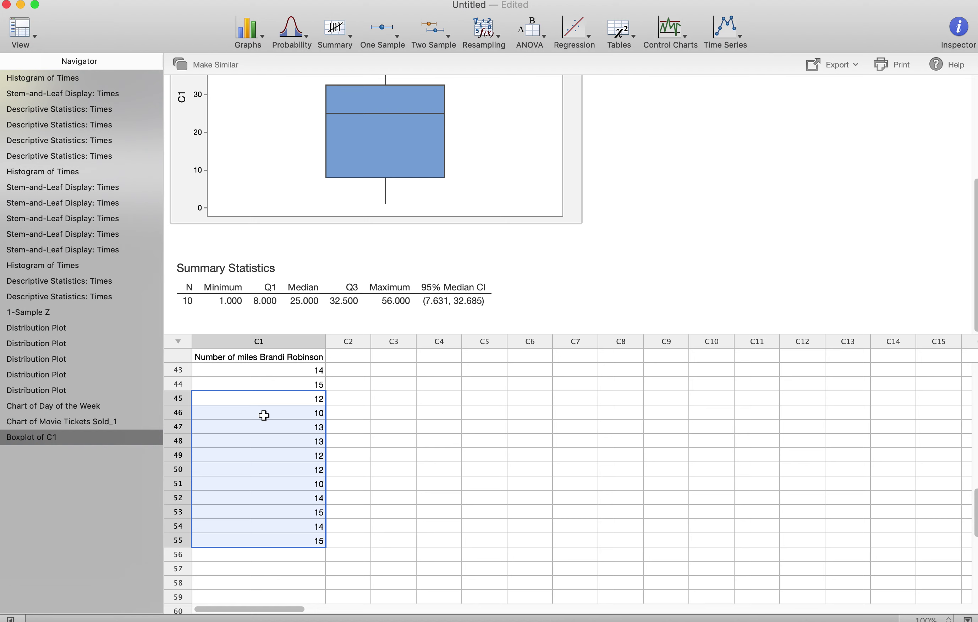
scroll(262, 415, "down", 3)
left_click(246, 497)
key("super+v")
scroll(247, 499, "down", 5)
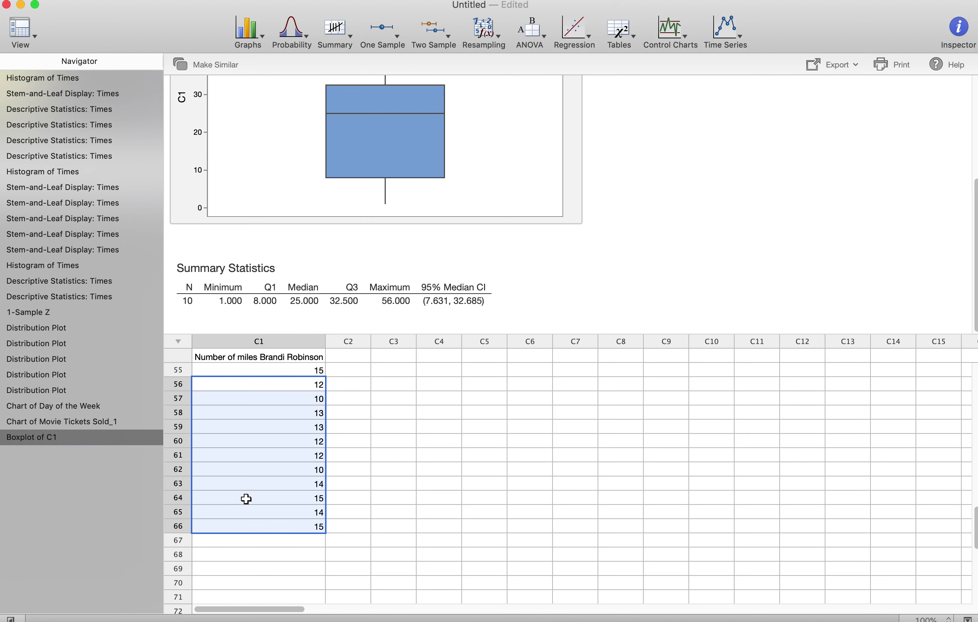
left_click(244, 481)
left_click(242, 467)
key("super+v")
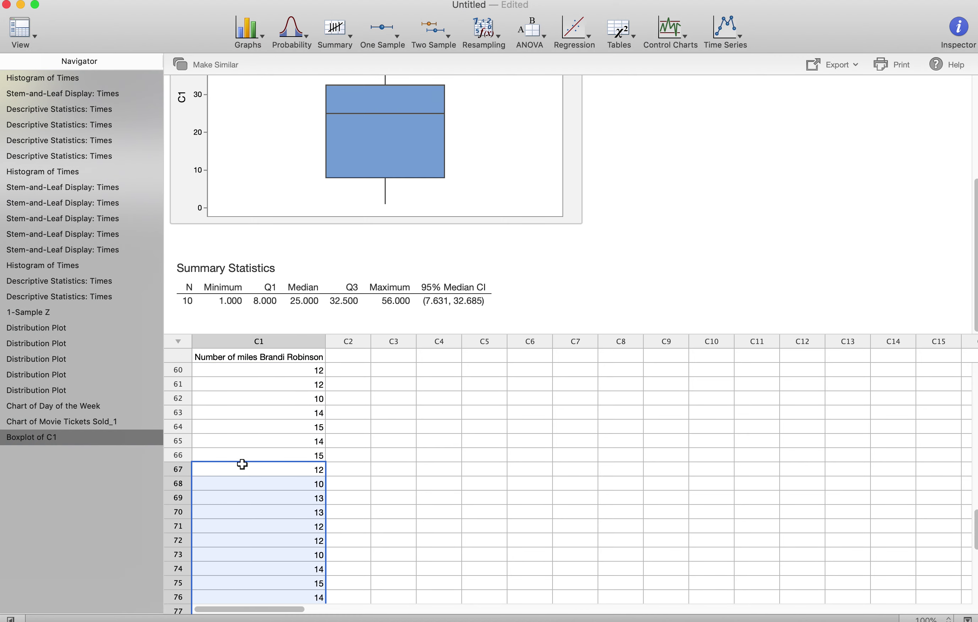
scroll(242, 463, "down", 2)
scroll(247, 547, "down", 2)
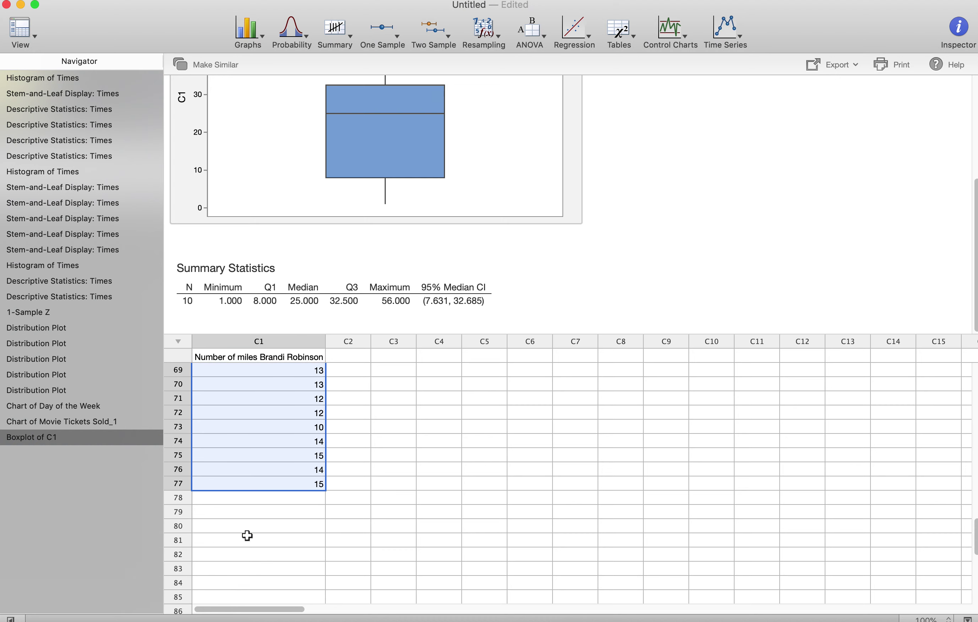
left_click(247, 503)
key("super+v")
scroll(247, 502, "down", 4)
scroll(248, 503, "down", 2)
left_click(242, 441)
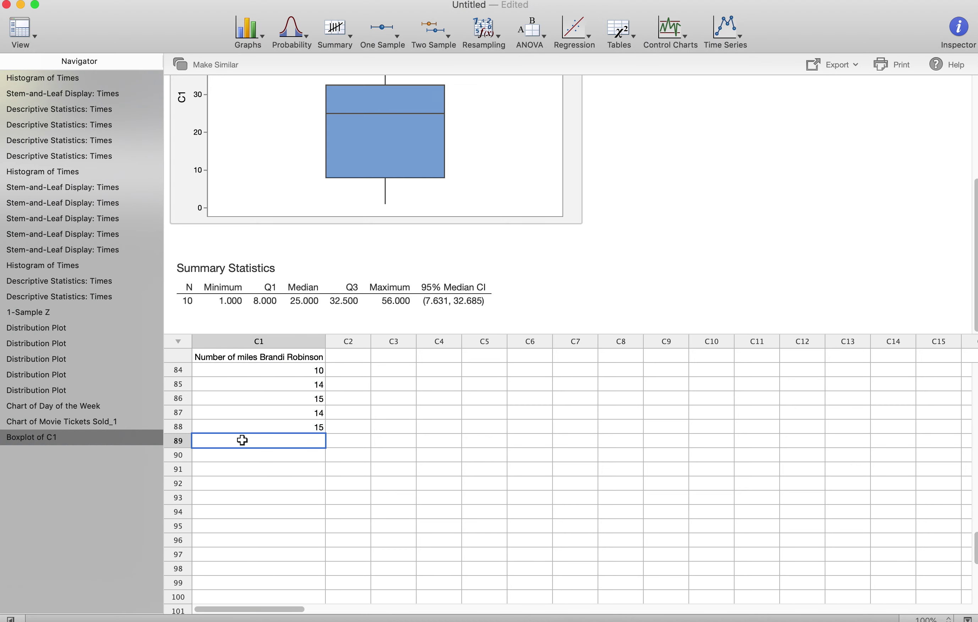
key("super+v")
left_click(247, 506)
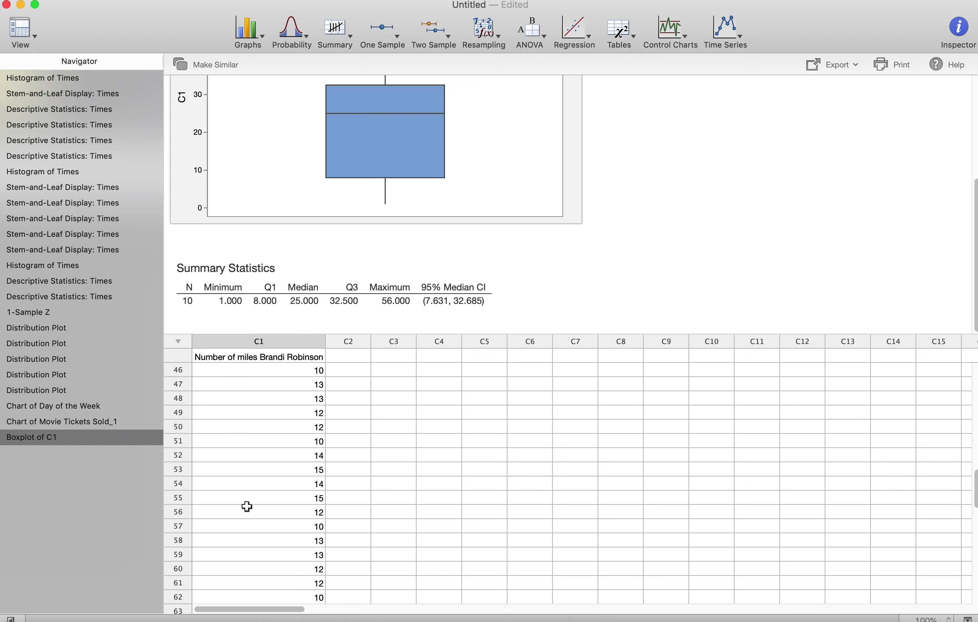
scroll(246, 506, "up", 20)
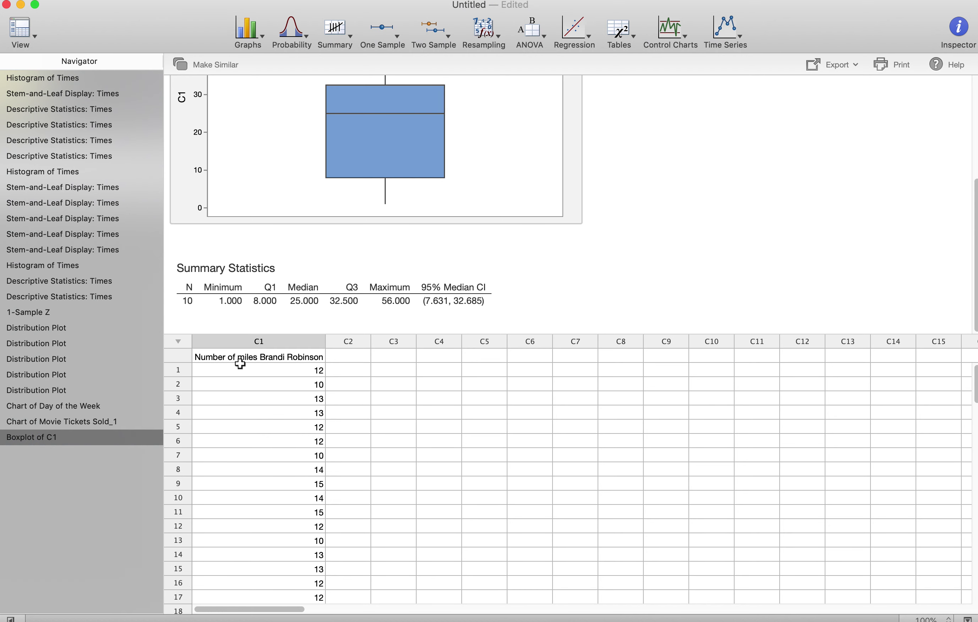
left_click(265, 36)
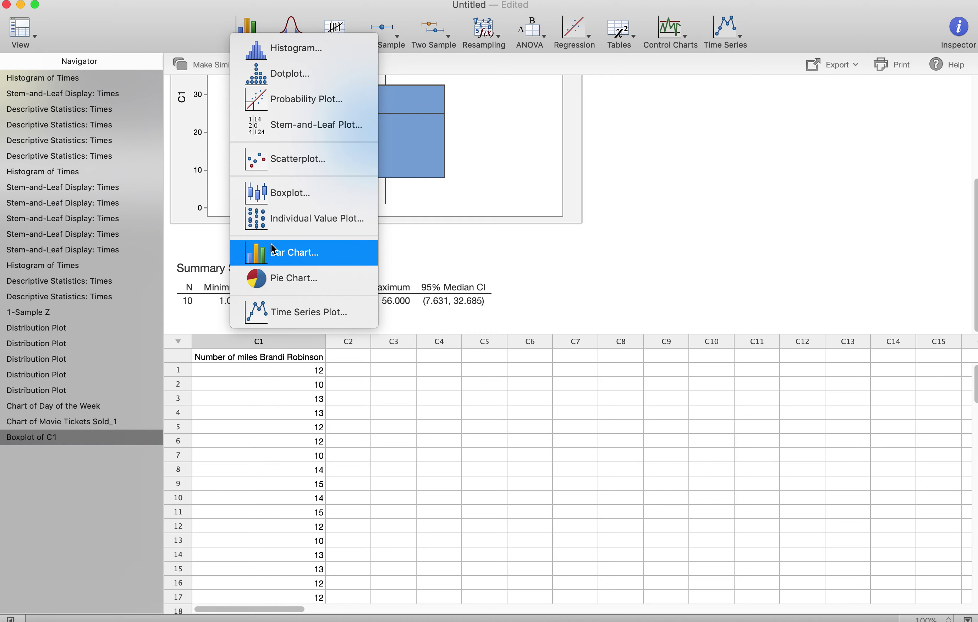
left_click(274, 250)
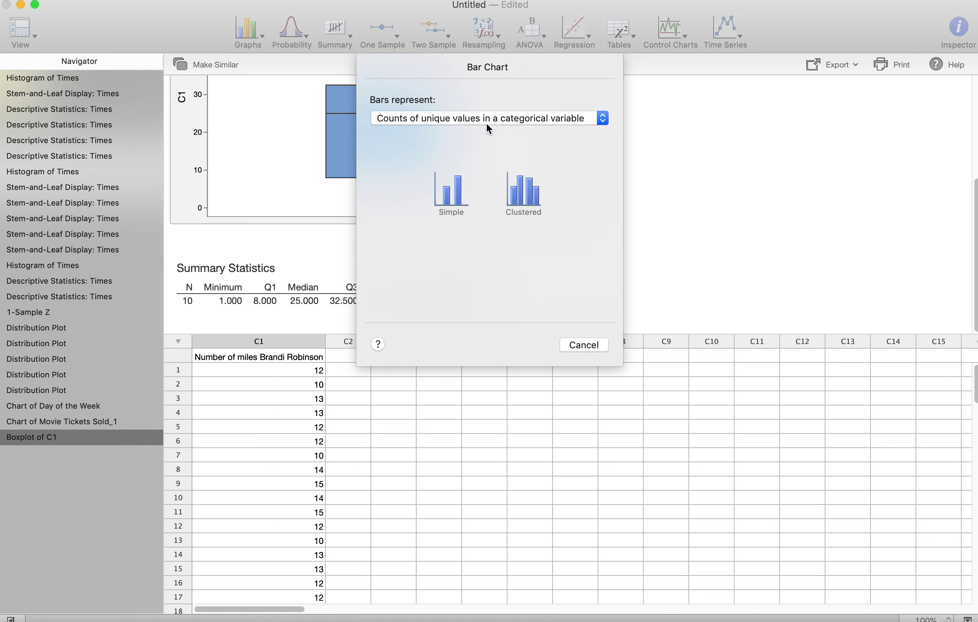
left_click(455, 188)
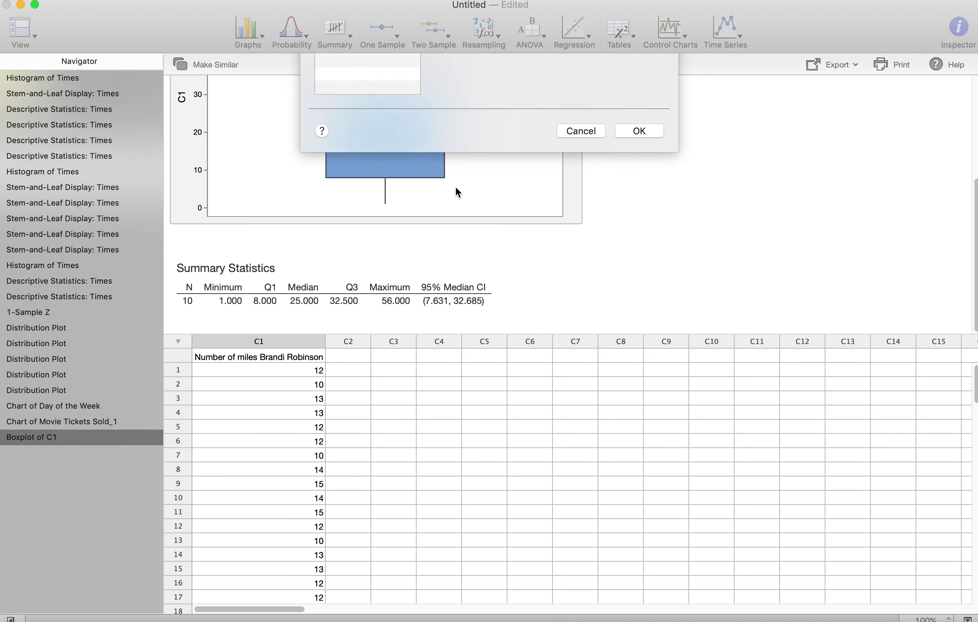
left_click(396, 99)
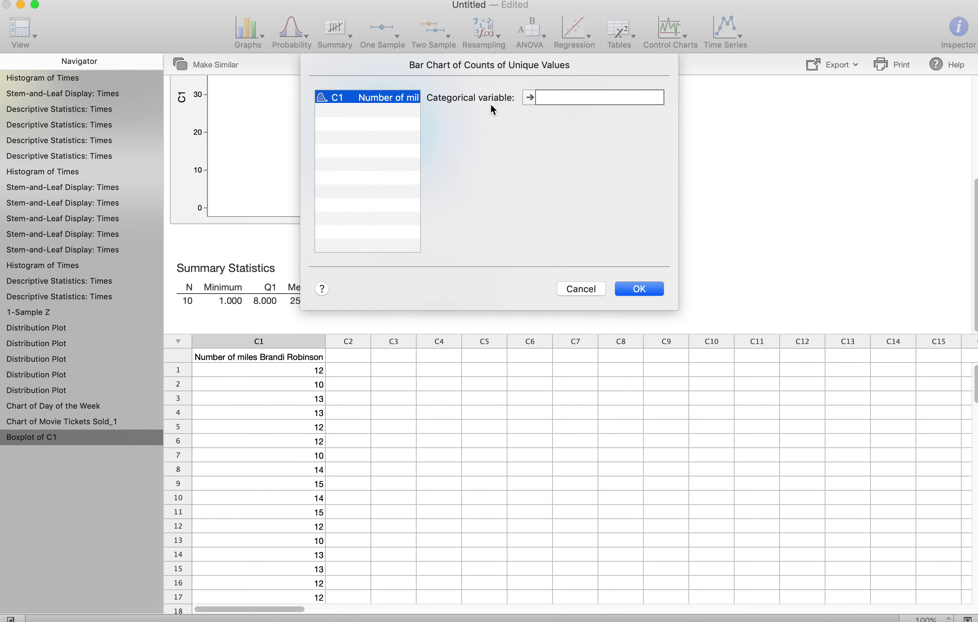
left_click(526, 97)
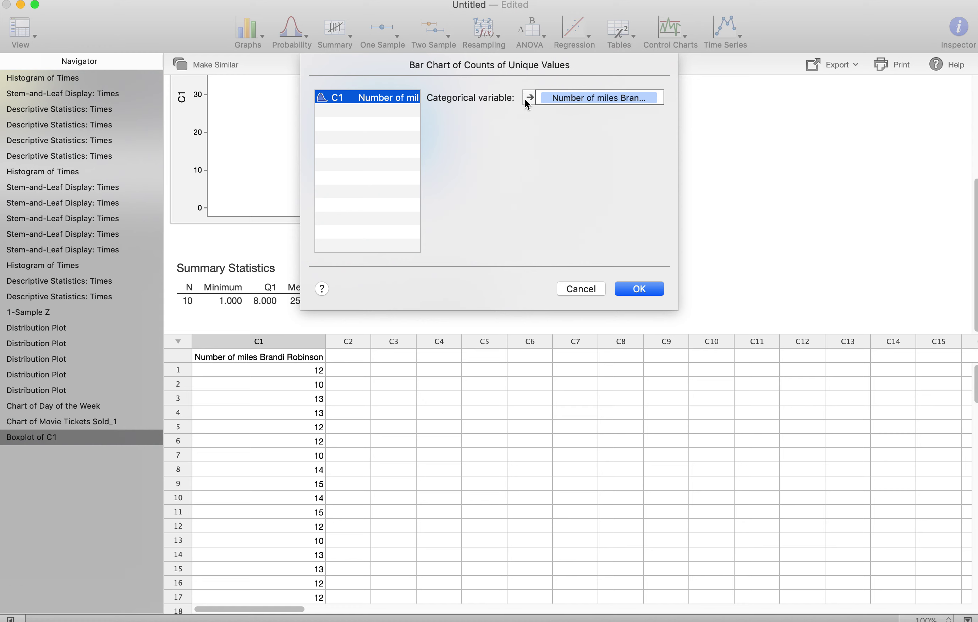
left_click(635, 291)
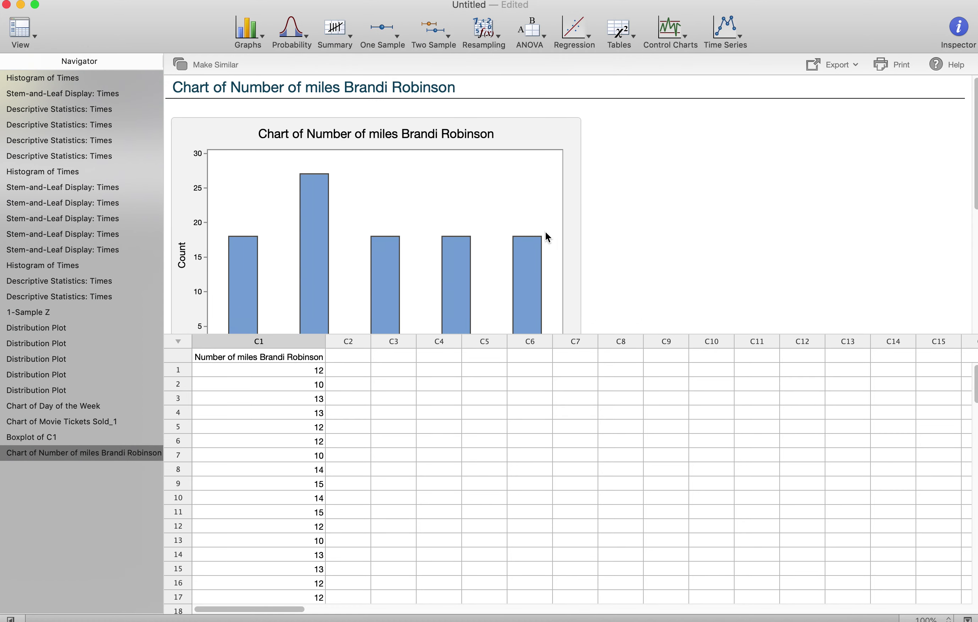
scroll(545, 232, "down", 3)
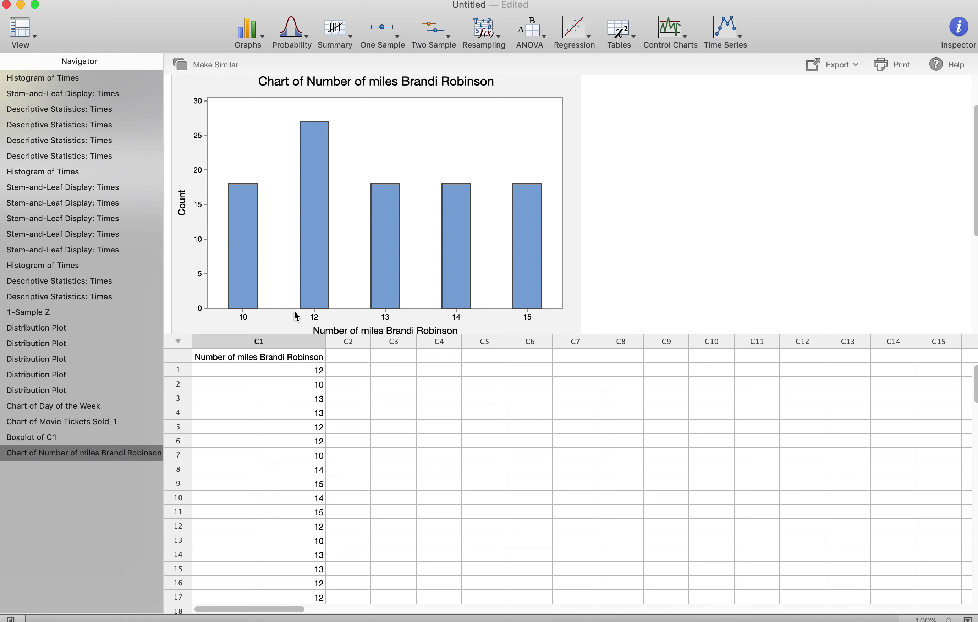
mouse_move(242, 192)
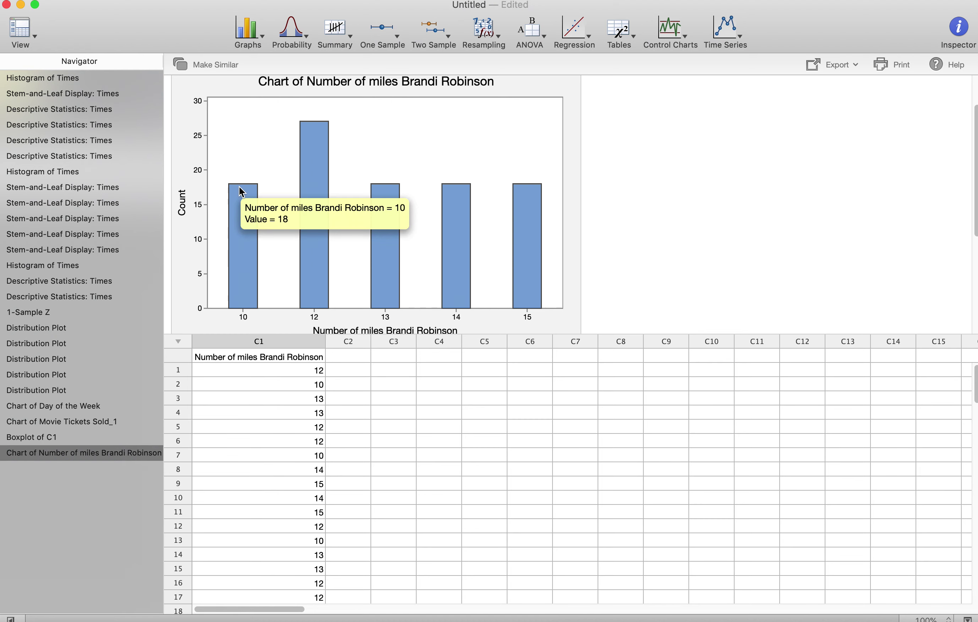
mouse_move(315, 178)
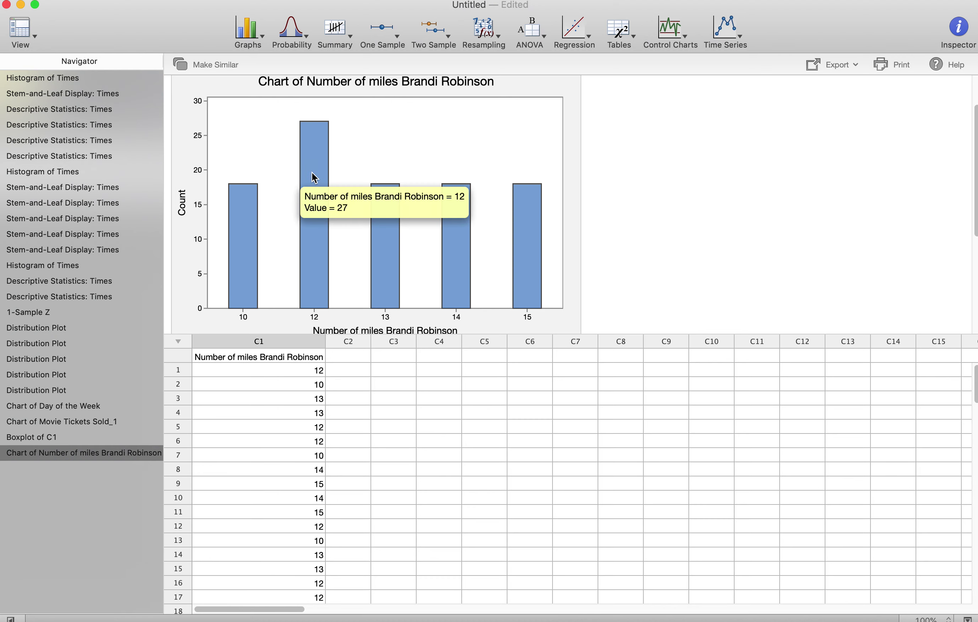
left_click(245, 375)
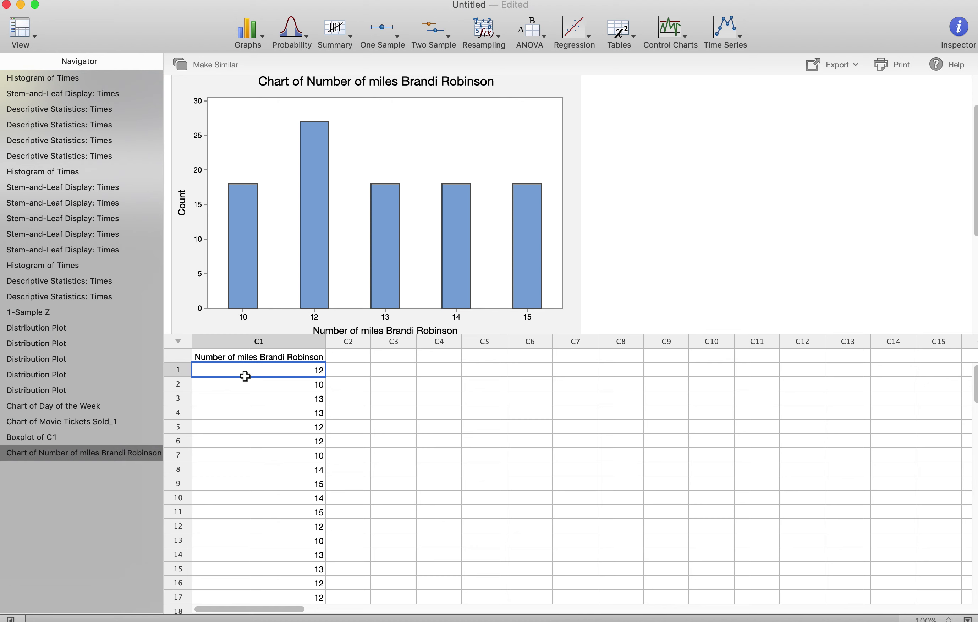
scroll(266, 251, "down", 3)
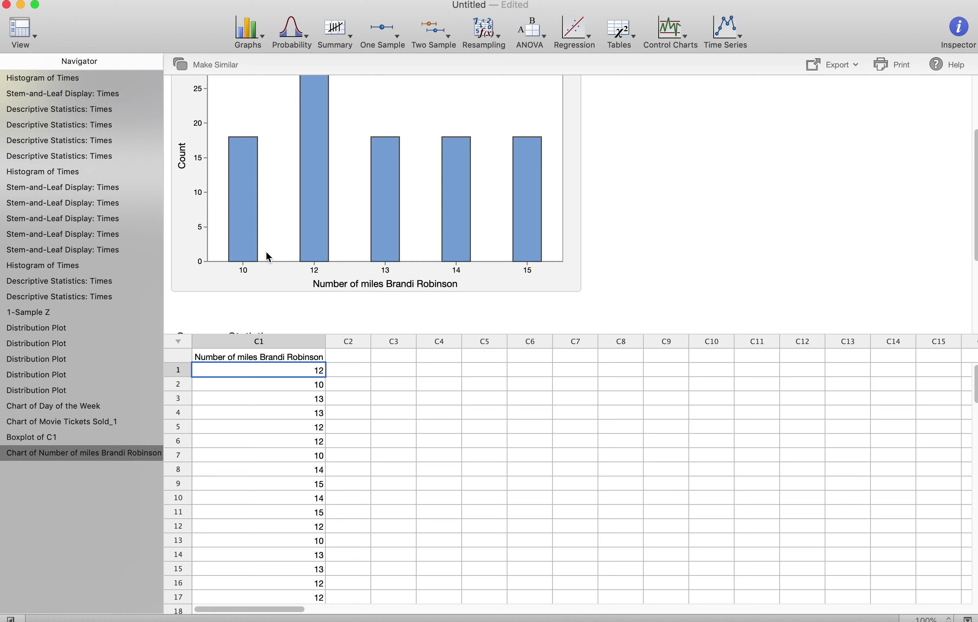
scroll(292, 243, "up", 4)
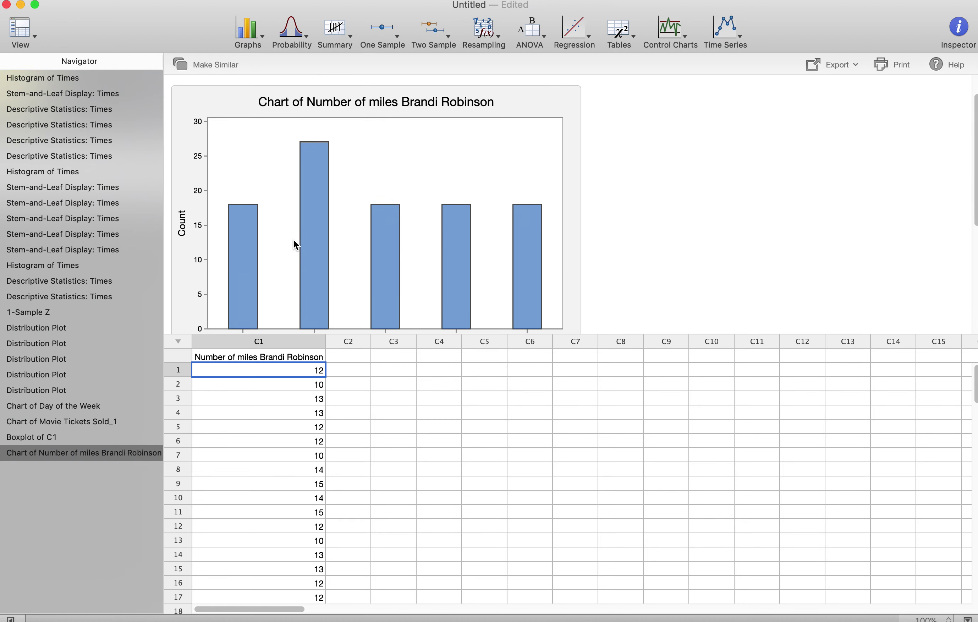
Step: Create a stem-and-leaf plot of C1 from Graphs > Stem-and-Leaf Plot
left_click(266, 39)
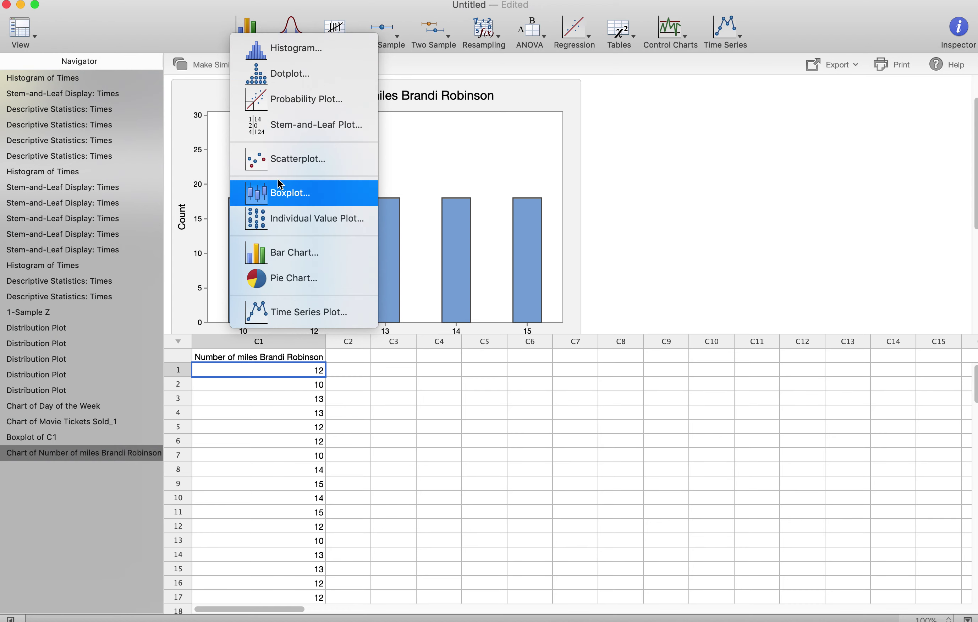
left_click(290, 136)
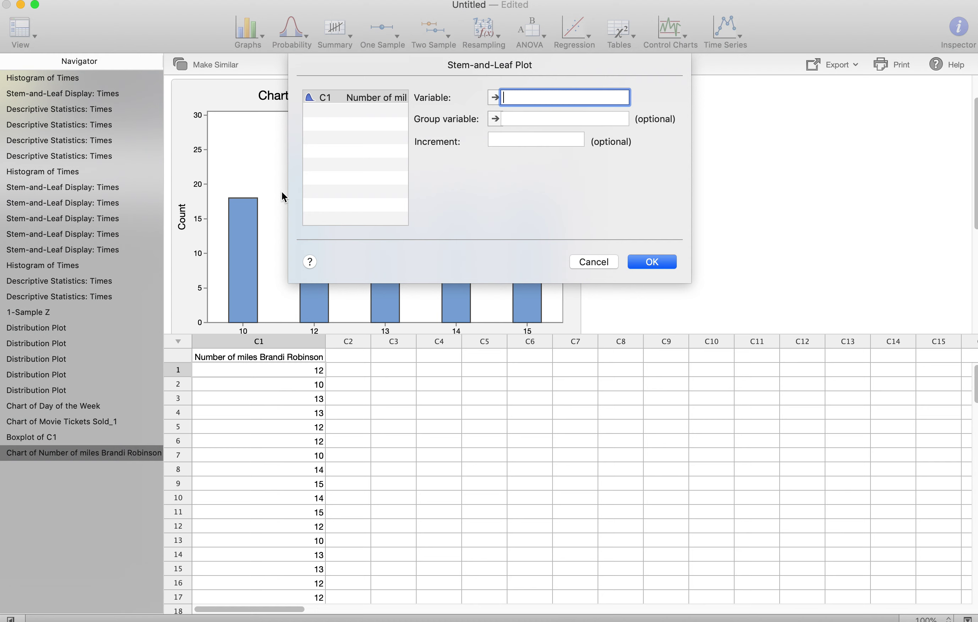
left_click(379, 97)
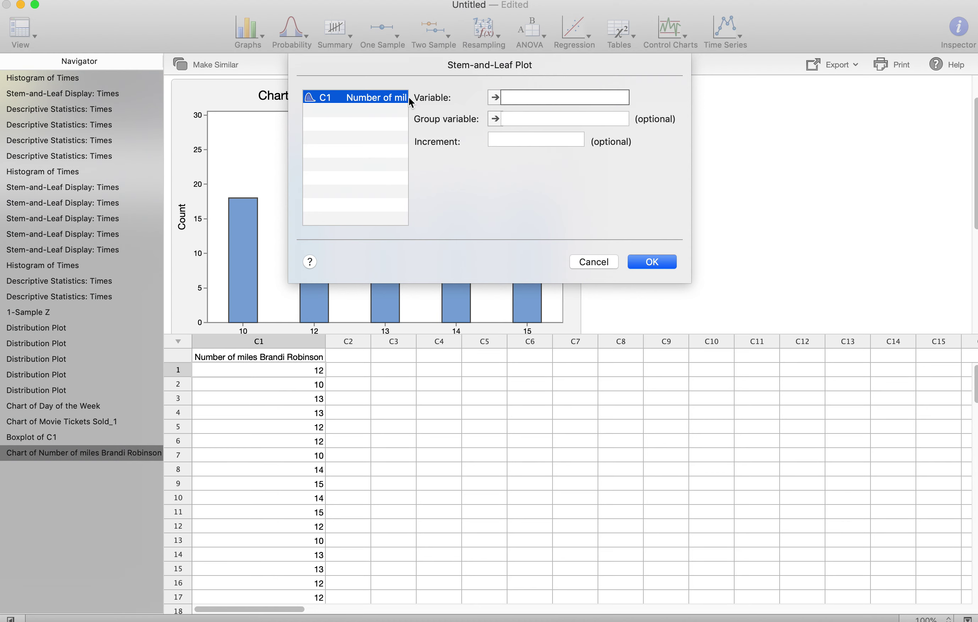
left_click(495, 99)
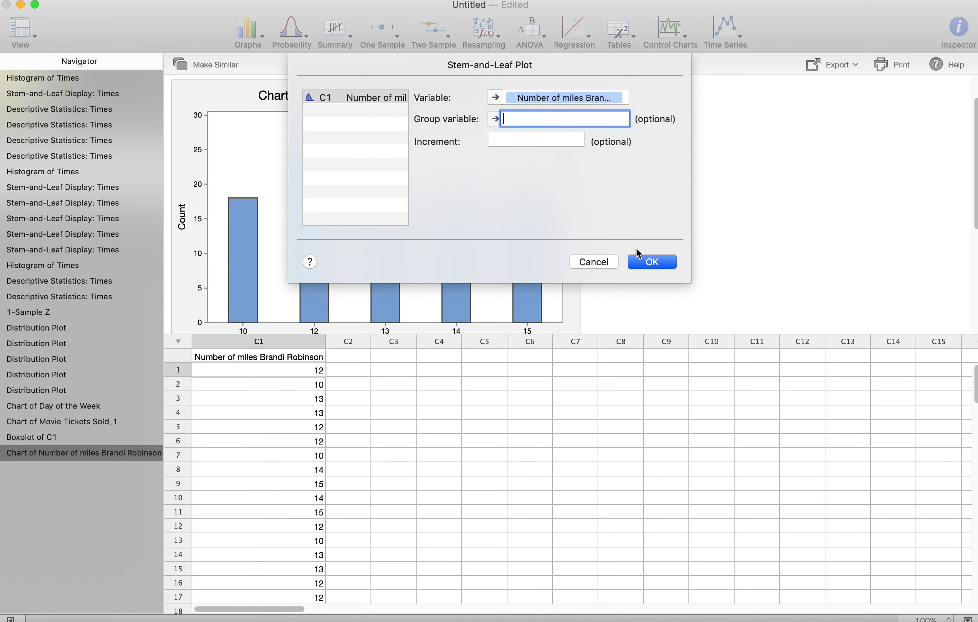
left_click(653, 262)
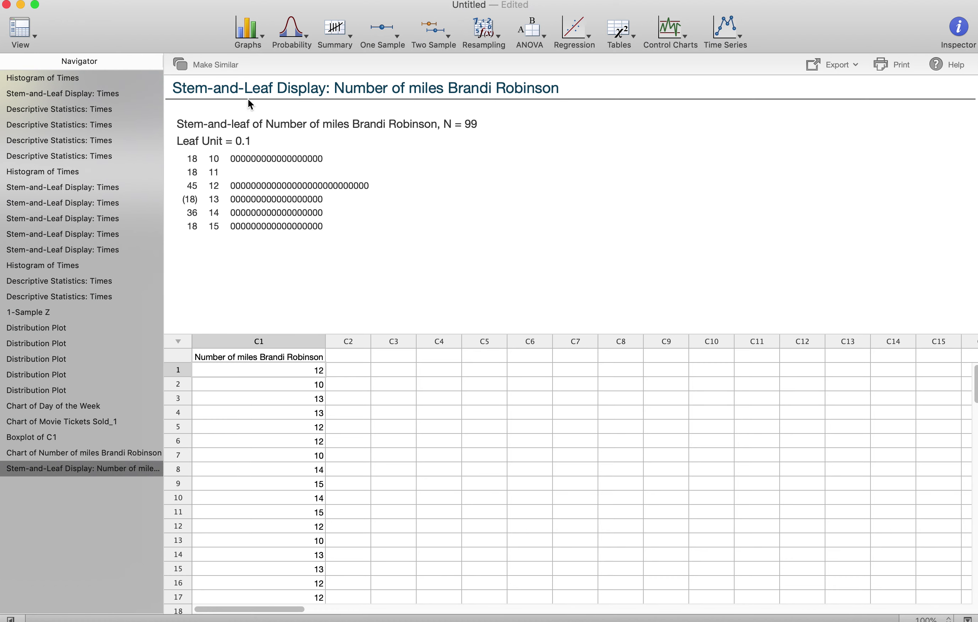
left_click(258, 39)
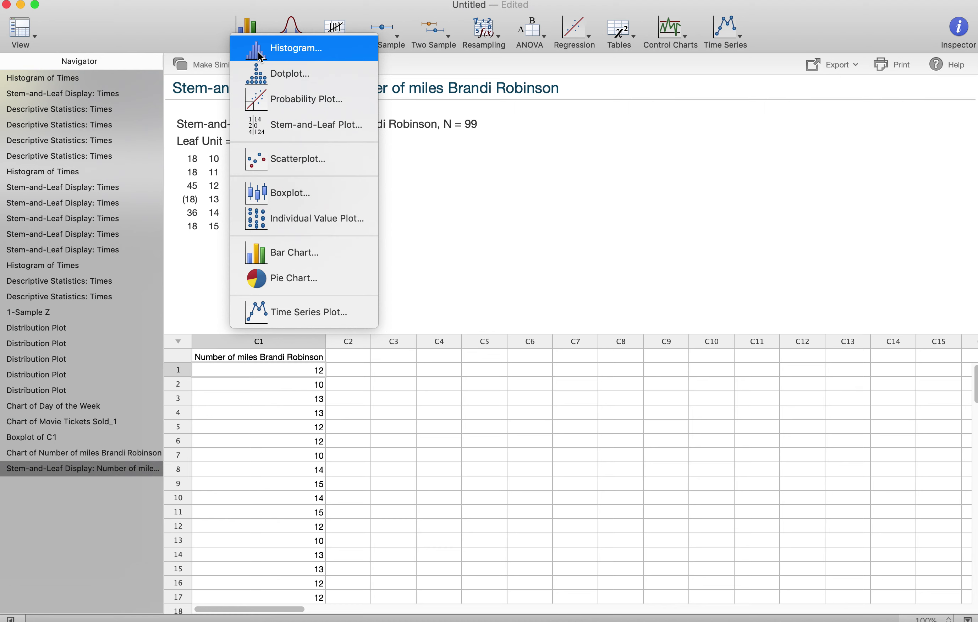
Step: Plot a simple histogram of C1 showing mileage frequencies from 10 to 15
left_click(258, 52)
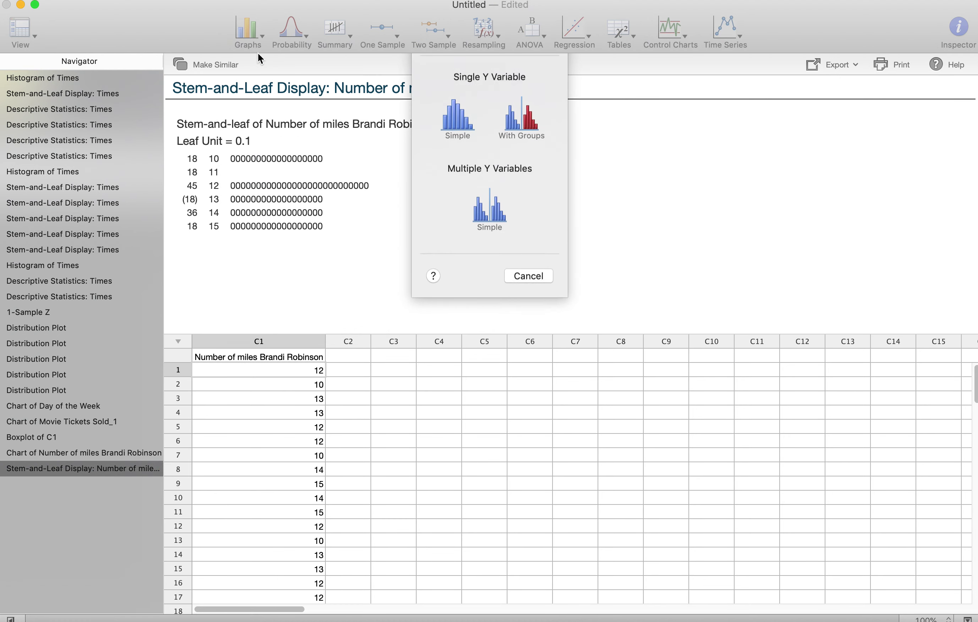
left_click(458, 149)
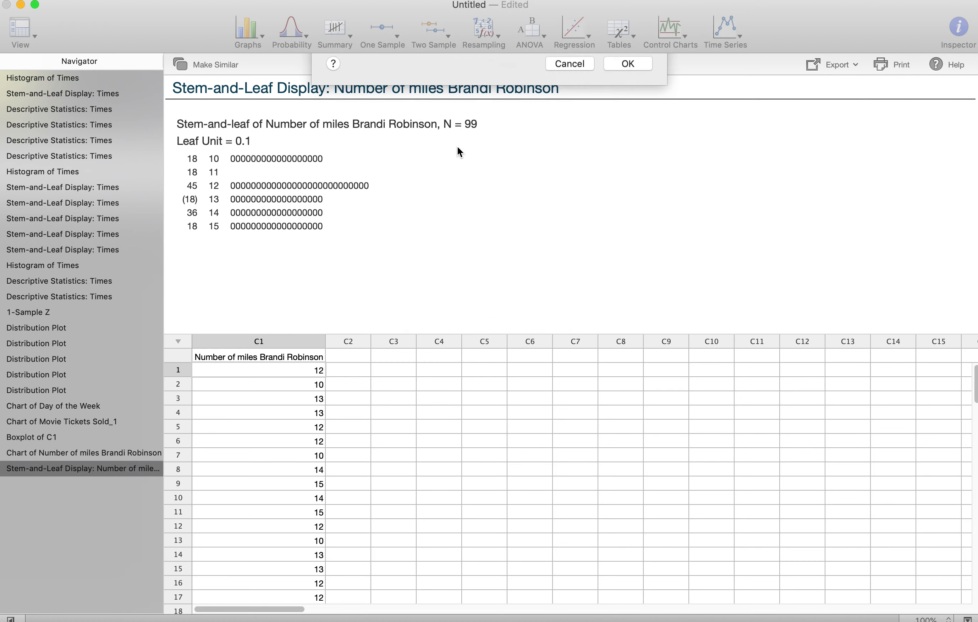
left_click(422, 99)
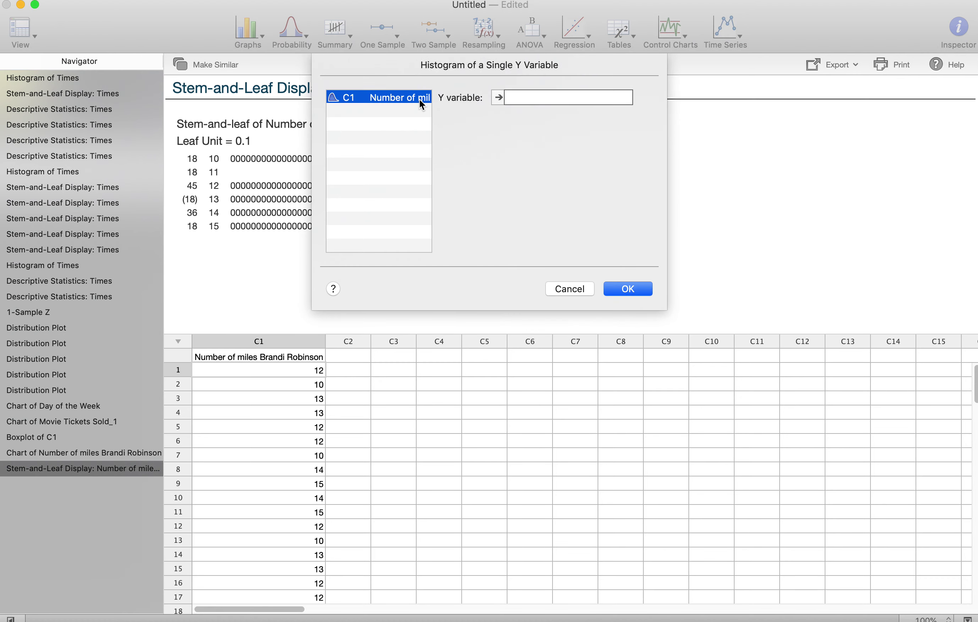
left_click(500, 101)
left_click(623, 300)
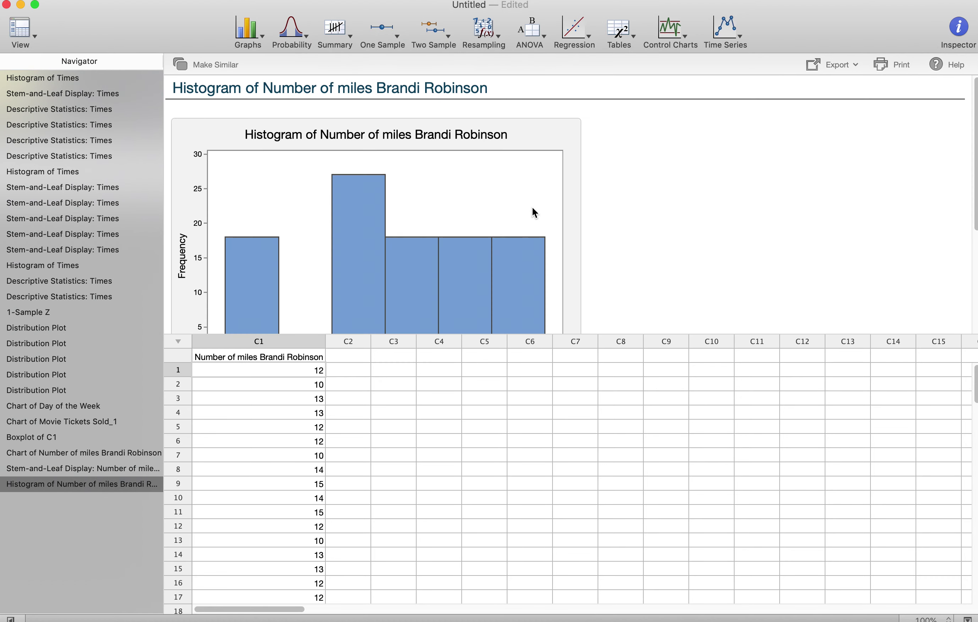
mouse_move(450, 203)
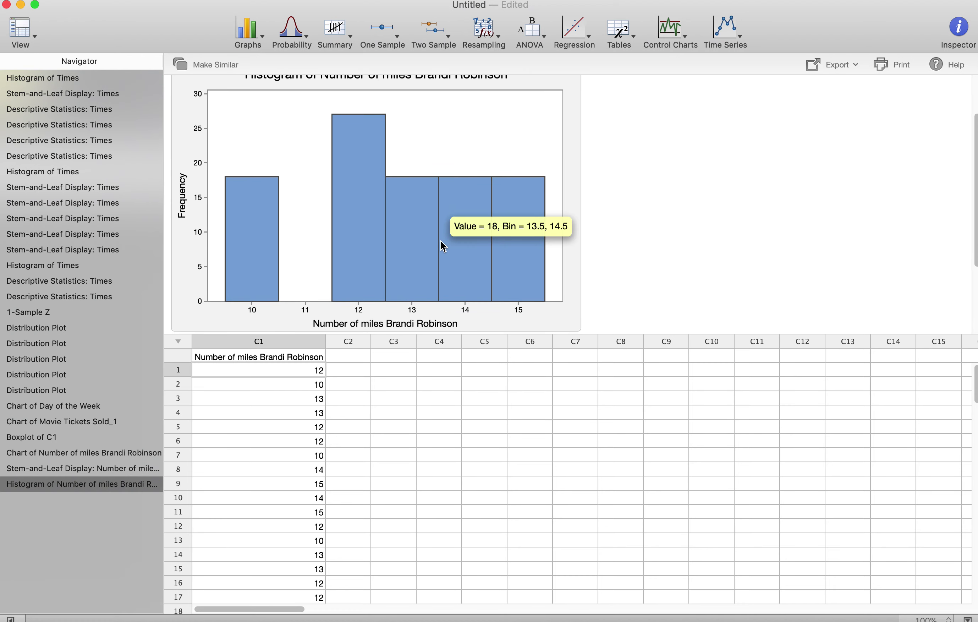
scroll(442, 242, "down", 2)
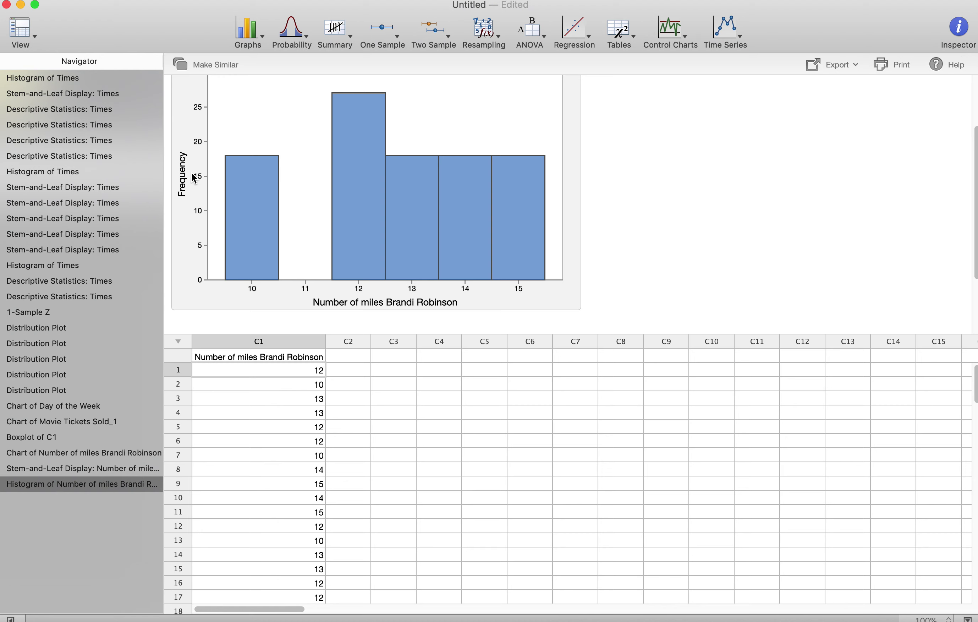
scroll(193, 171, "up", 1)
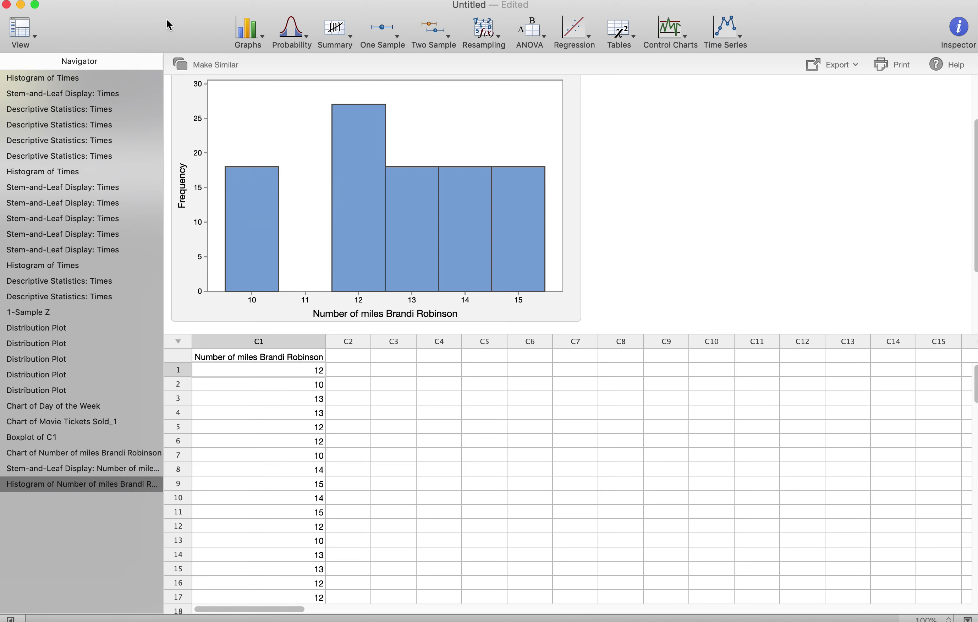
Step: Run Descriptive Statistics on C1, giving N 99, mean 12.7273, StDev 1.6649, median 13
left_click(93, 0)
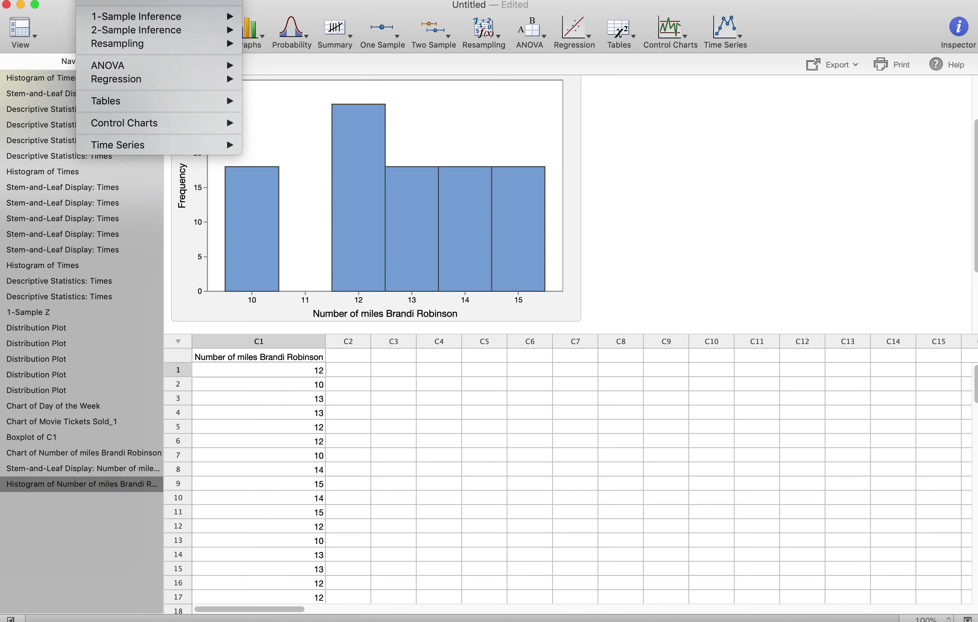
mouse_move(147, 3)
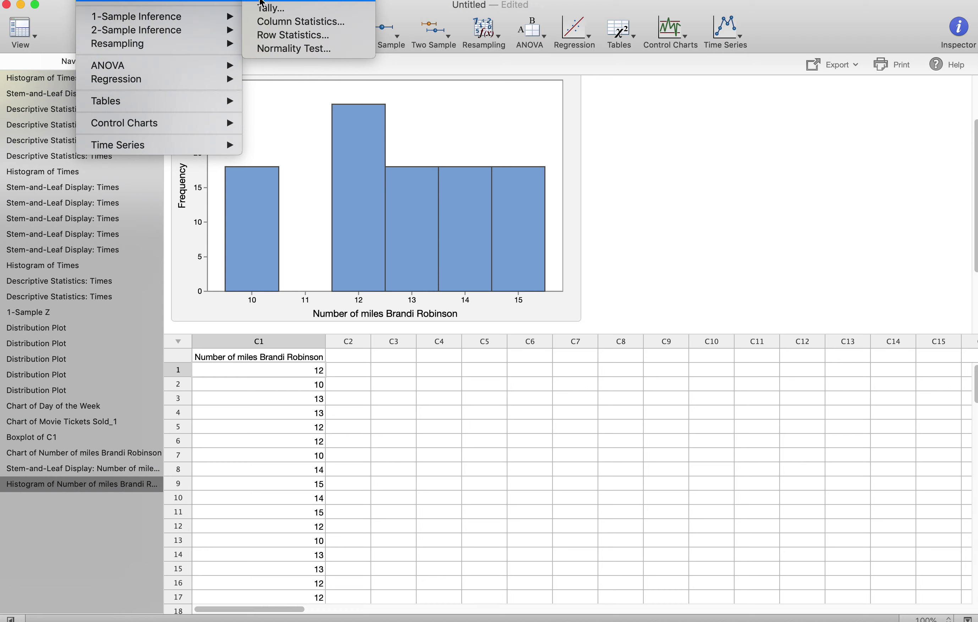
left_click(263, 2)
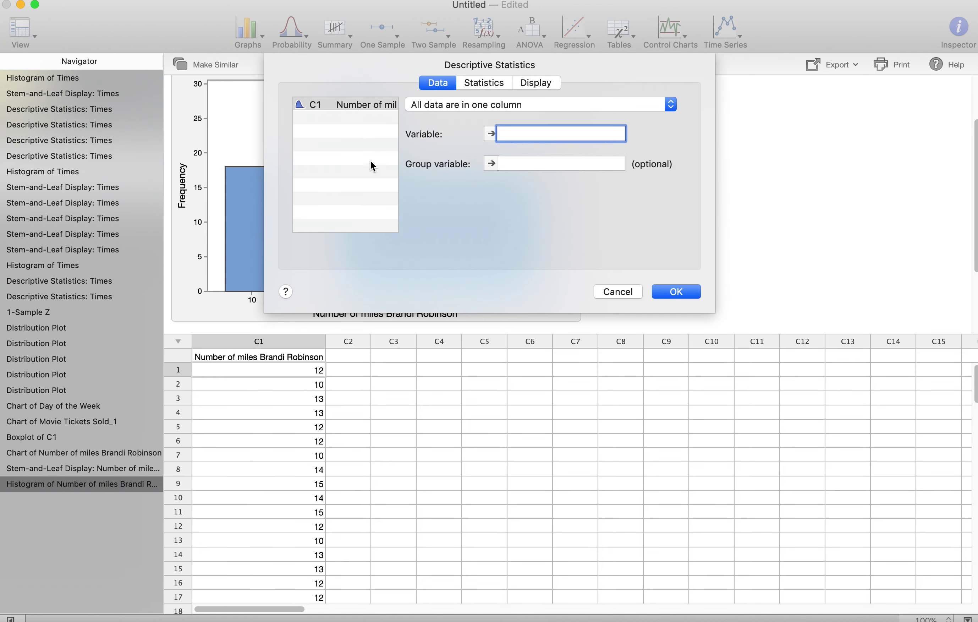
left_click(361, 106)
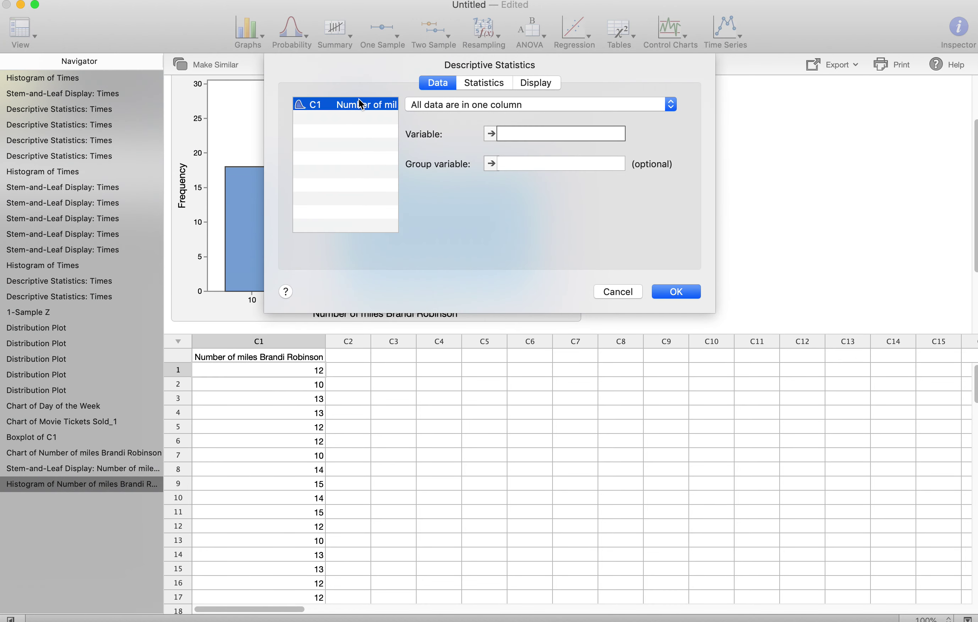
left_click(486, 135)
left_click(679, 294)
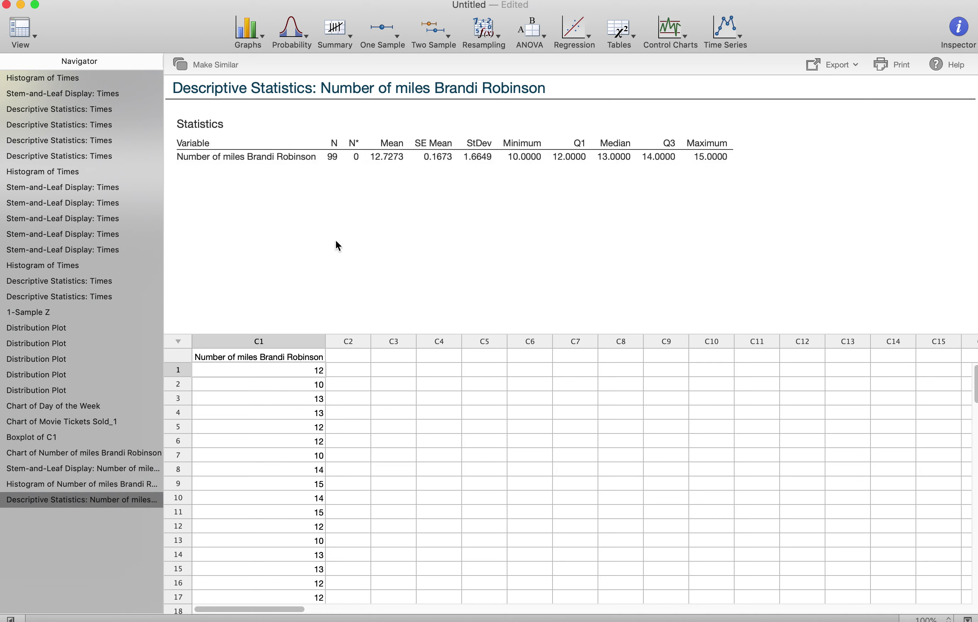
scroll(306, 418, "down", 4)
scroll(307, 418, "down", 20)
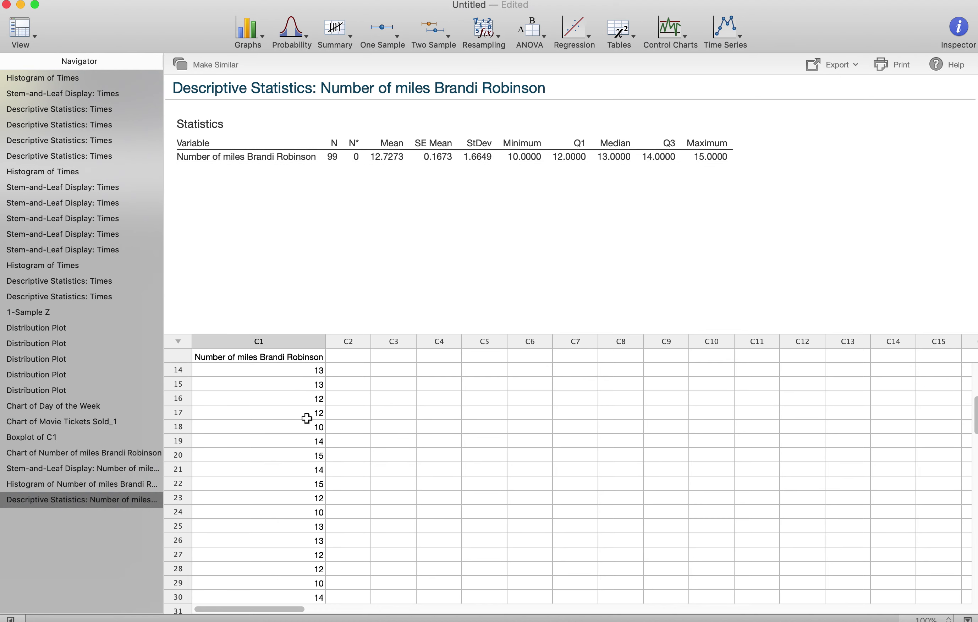
scroll(307, 418, "down", 5)
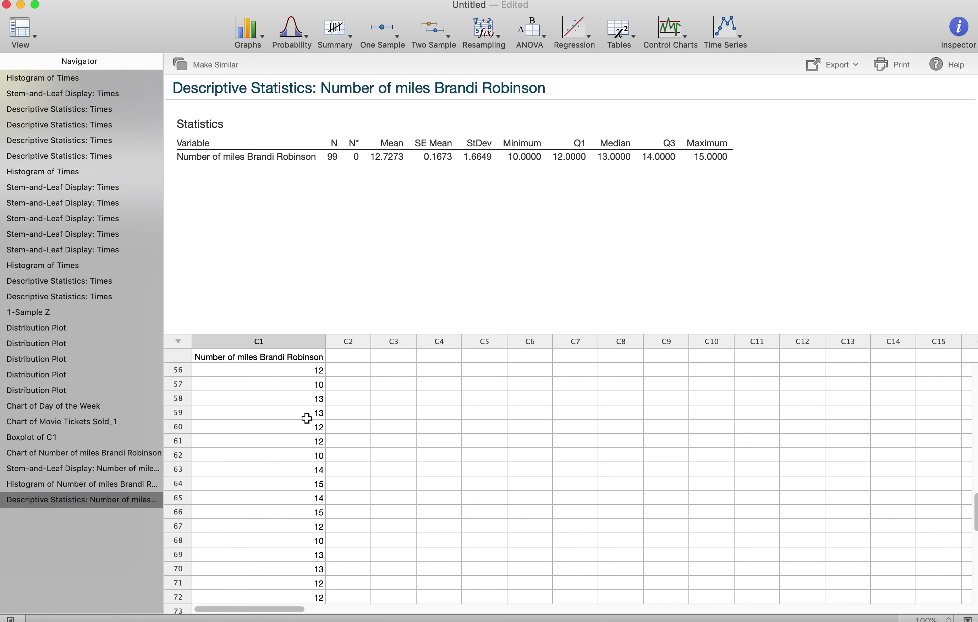
scroll(307, 417, "up", 20)
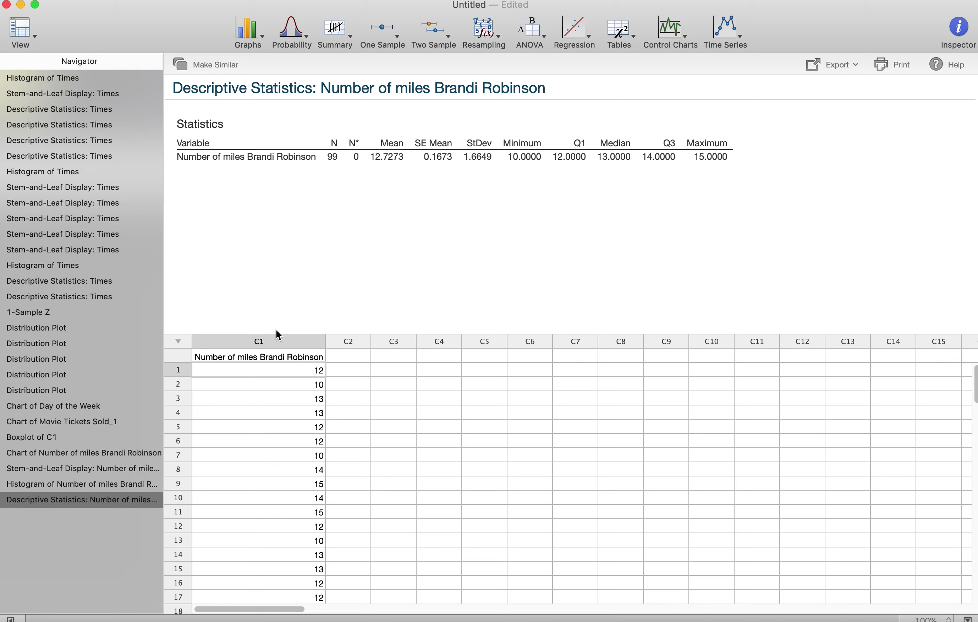
scroll(289, 389, "down", 20)
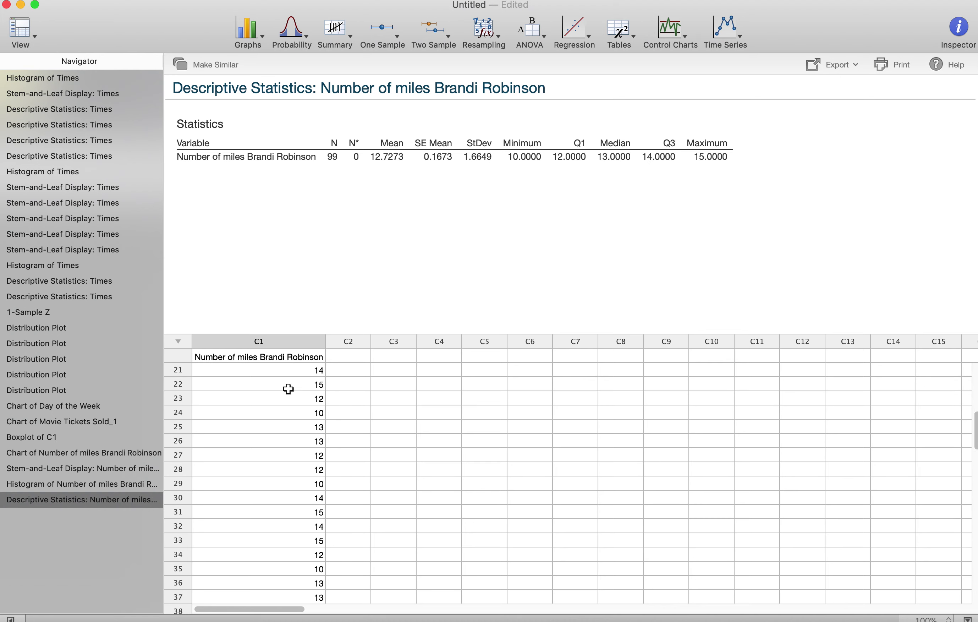
scroll(289, 388, "up", 20)
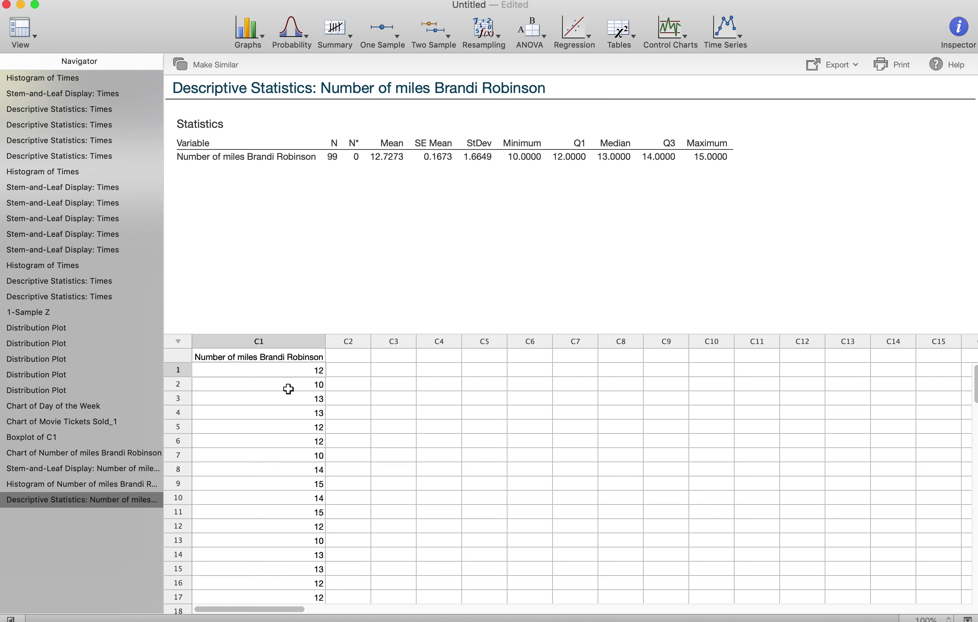
Step: Retitle C1 with an age label including the person's name, then select its data cells
left_click(291, 357)
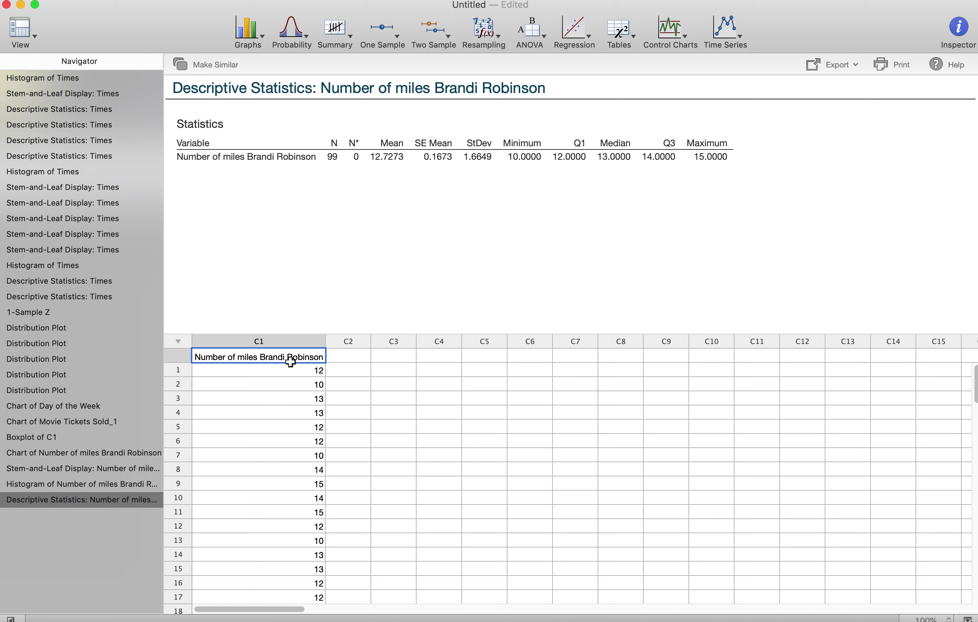
type("A")
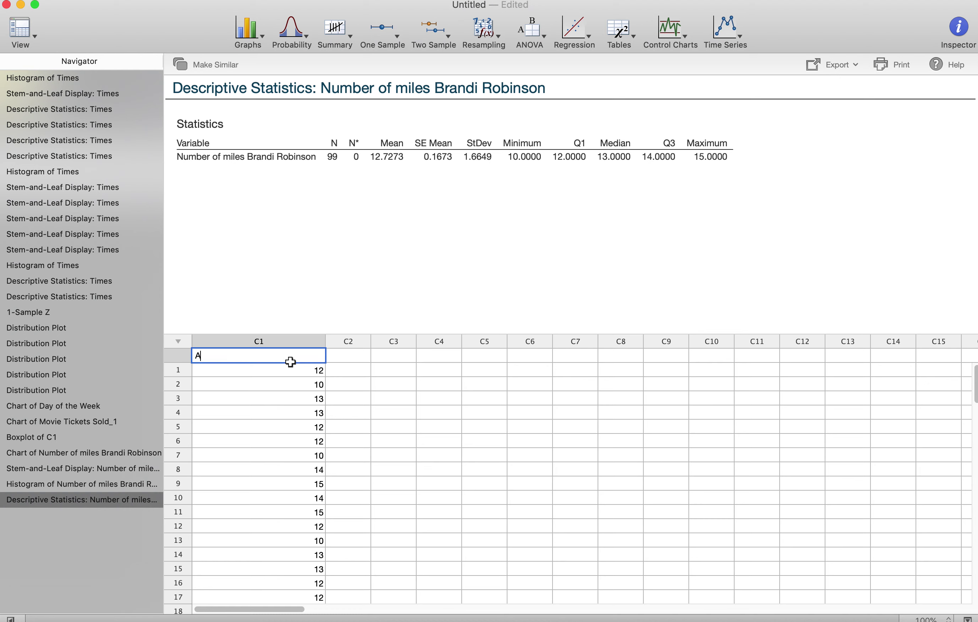
key("Return")
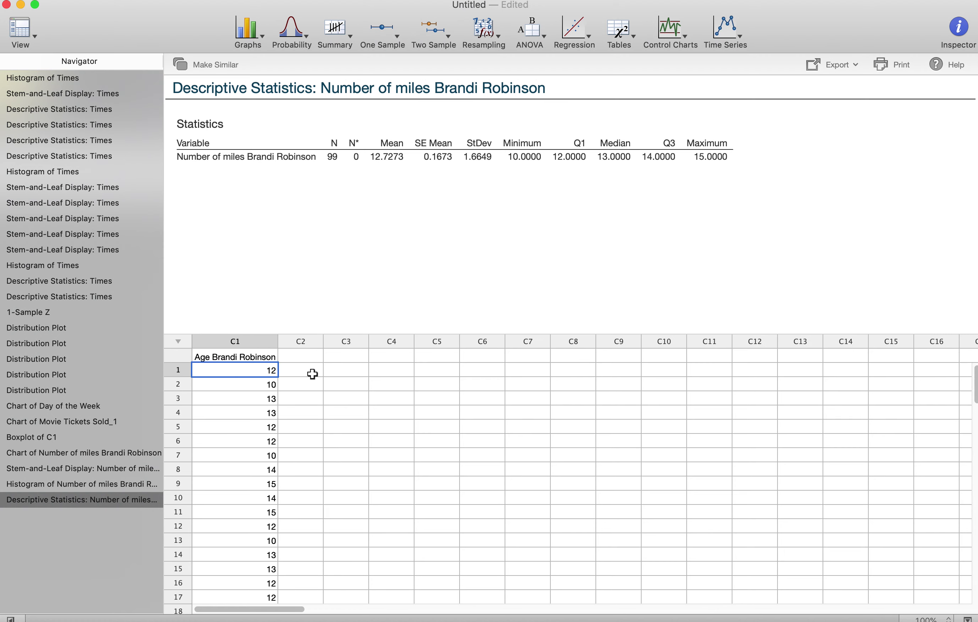
scroll(282, 397, "down", 20)
scroll(225, 486, "up", 6)
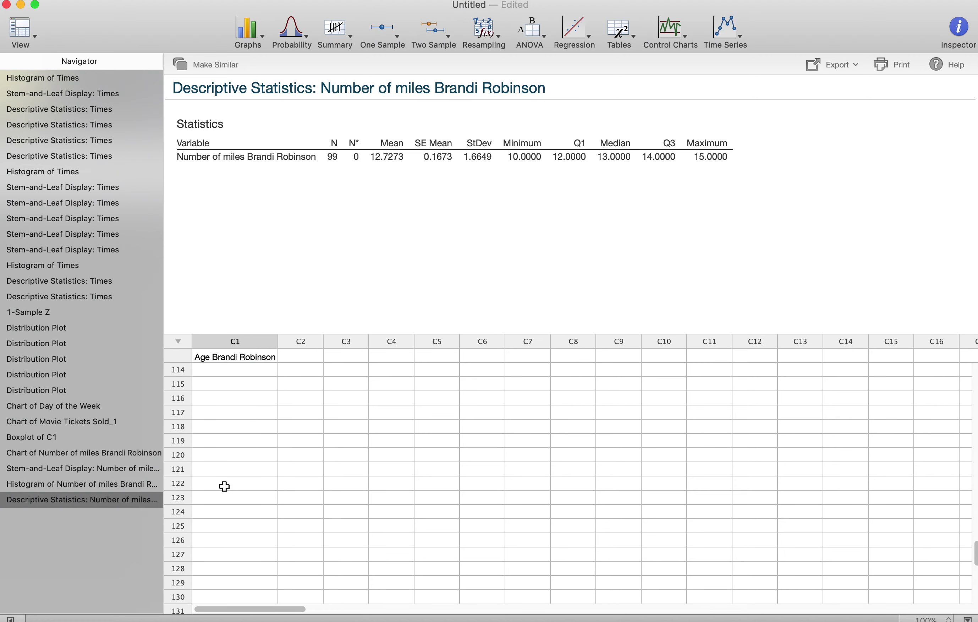
left_click_drag(236, 370, 238, 456)
key("shift+super+Up")
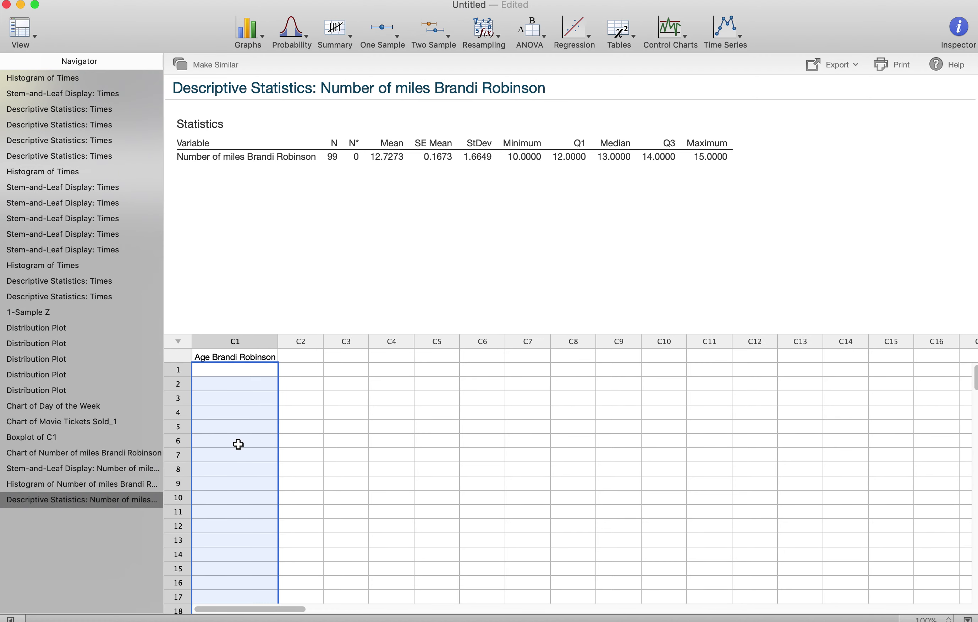
Step: Enter ages 32, 33, 35, 36, 34 in C1 rows 1–5, fixing a mistaken first entry
left_click(243, 368)
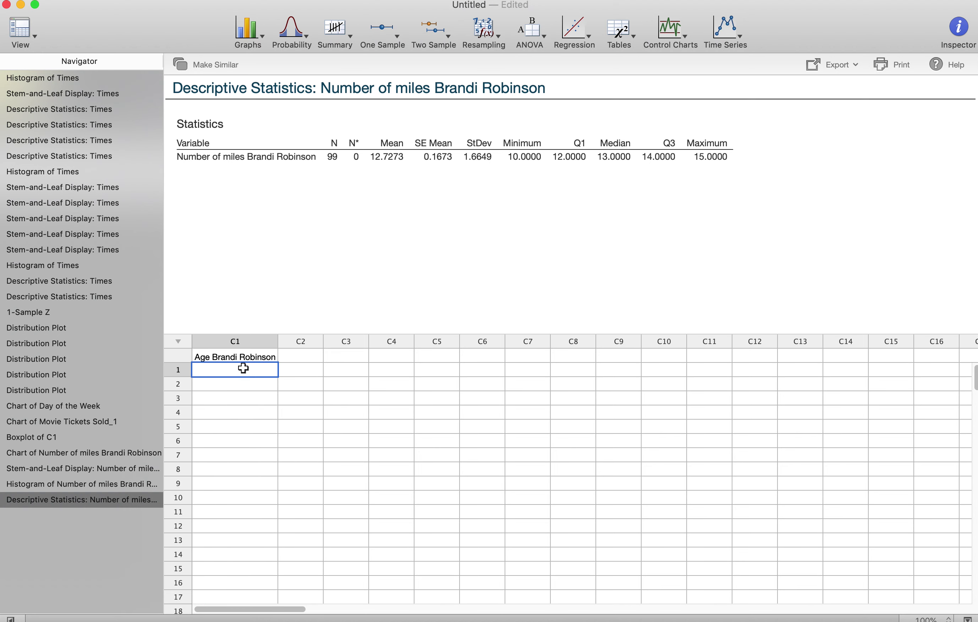
type("3")
key("Return")
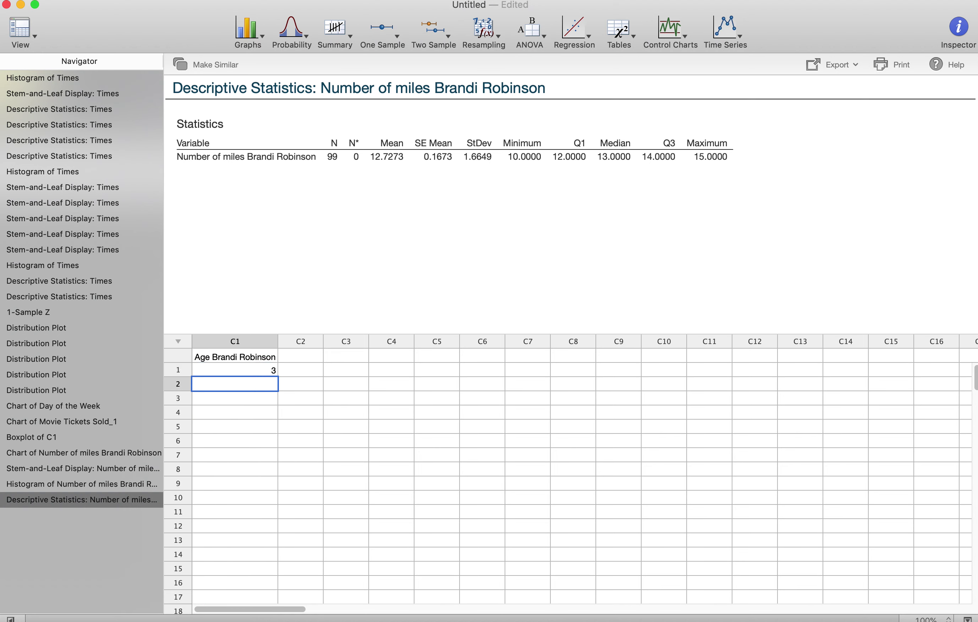
key("Up")
type("32")
key("Return")
type("33")
key("Return")
type("3")
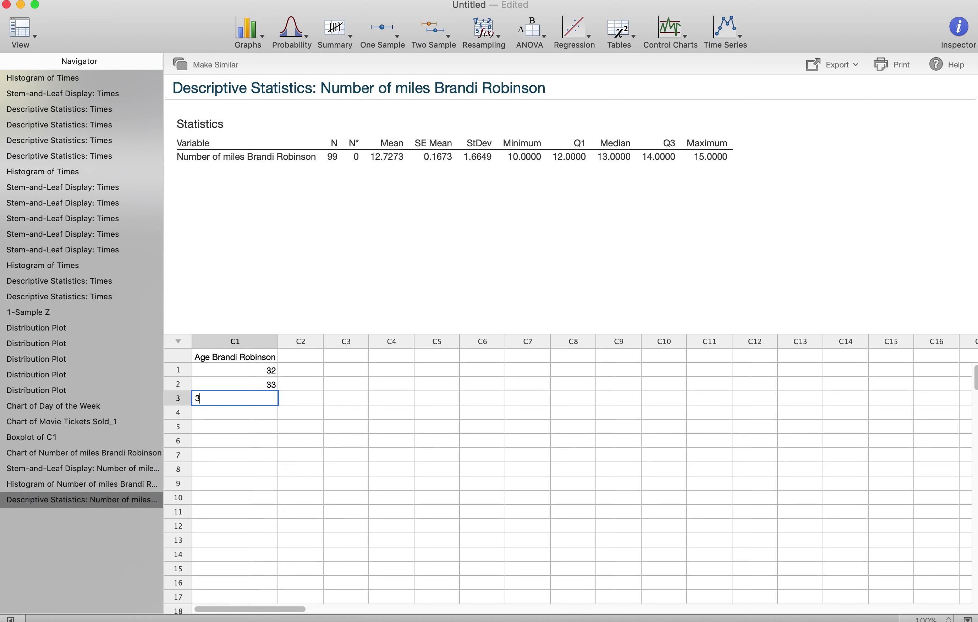
type("5")
key("Return")
type("36")
key("Return")
type("3")
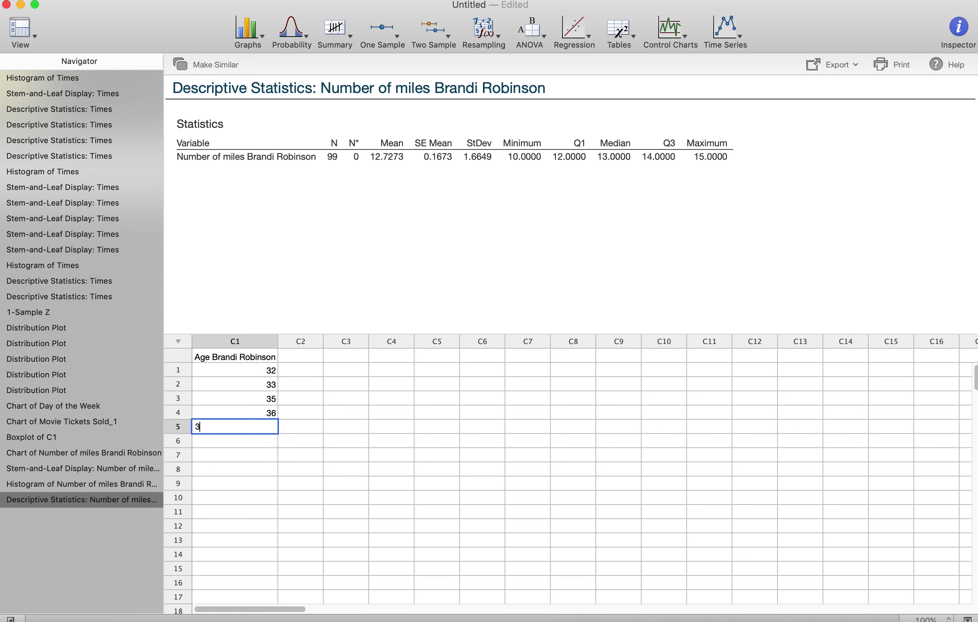
type("4")
key("Return")
Step: Enter ages 32, 31, 27, 24, 34 in rows 6–10
type("32")
key("Return")
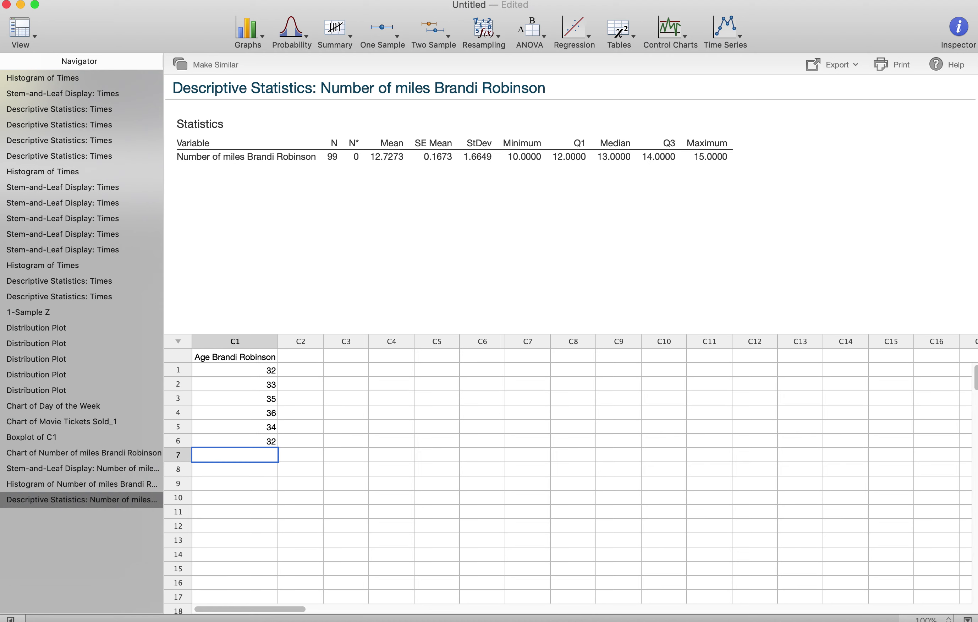
type("31")
key("Return")
type("2")
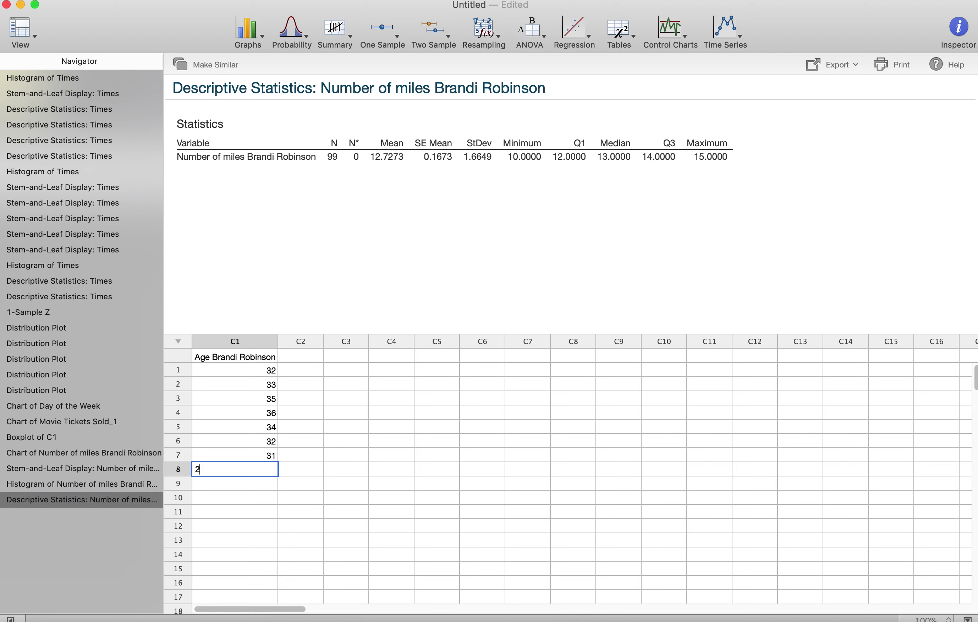
type("7")
key("Return")
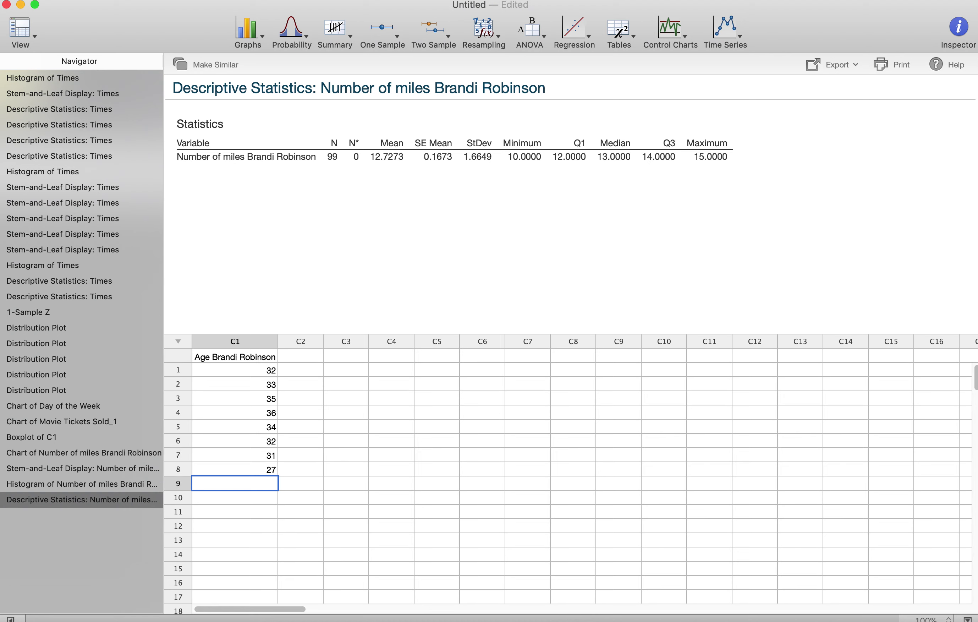
type("24")
key("Return")
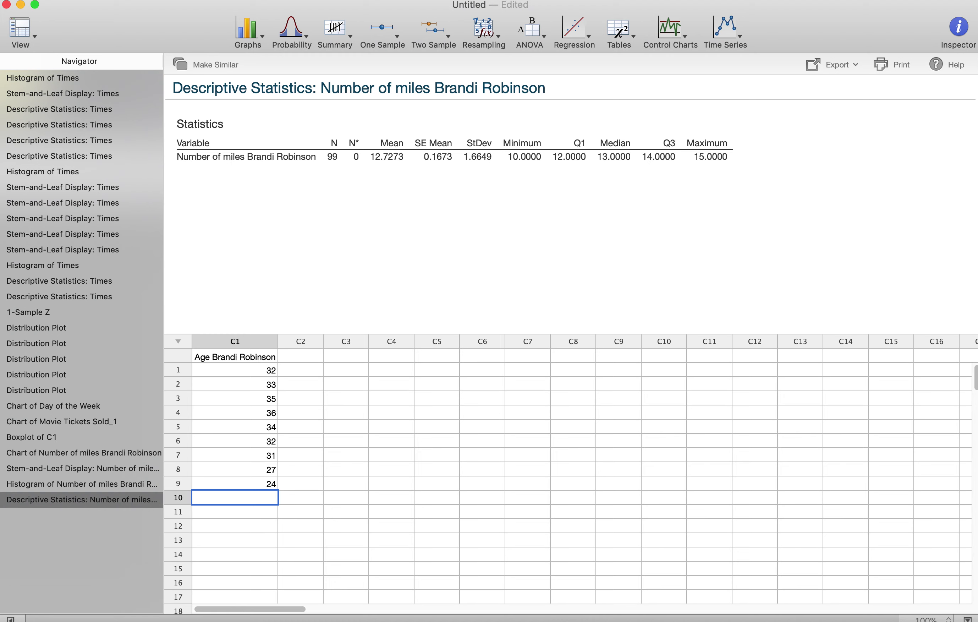
type("34")
key("Return")
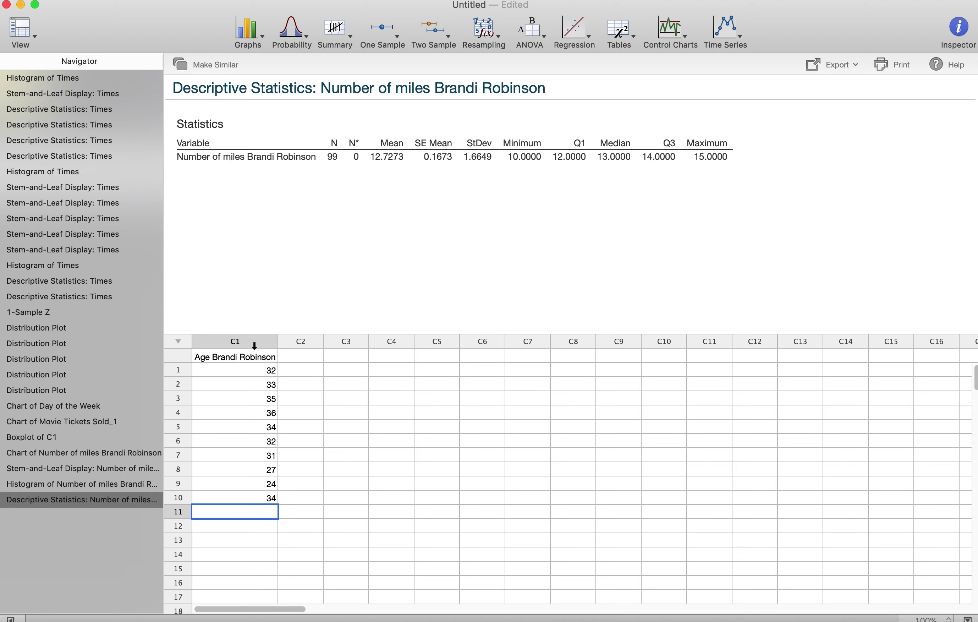
Step: Select the ten ages and paste copies at rows 11, 21, 31 and 41
left_click(257, 367)
left_click(260, 496, "shift")
key("super+c")
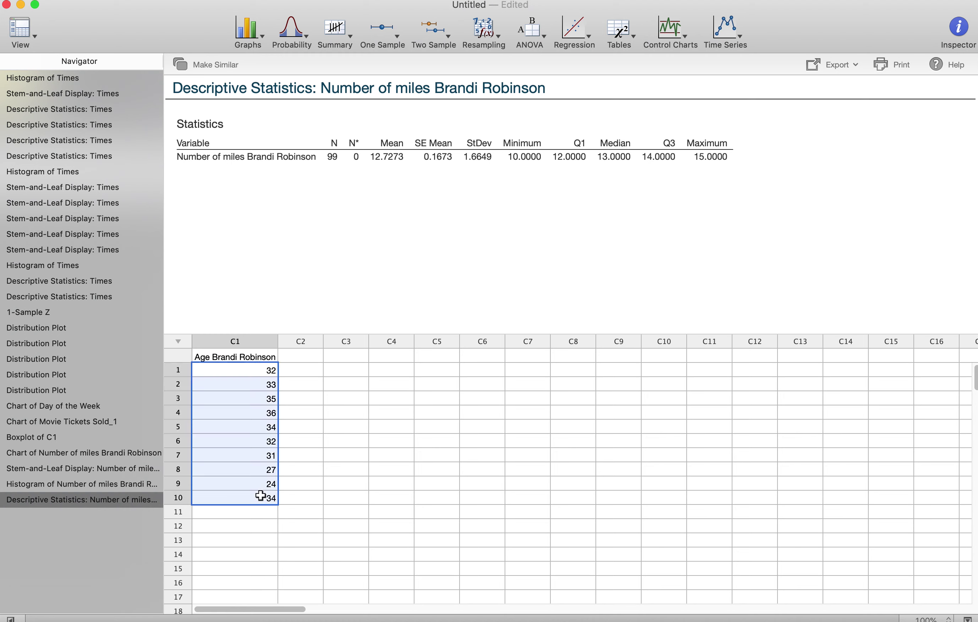
left_click(255, 511)
key("super+v")
scroll(255, 514, "down", 3)
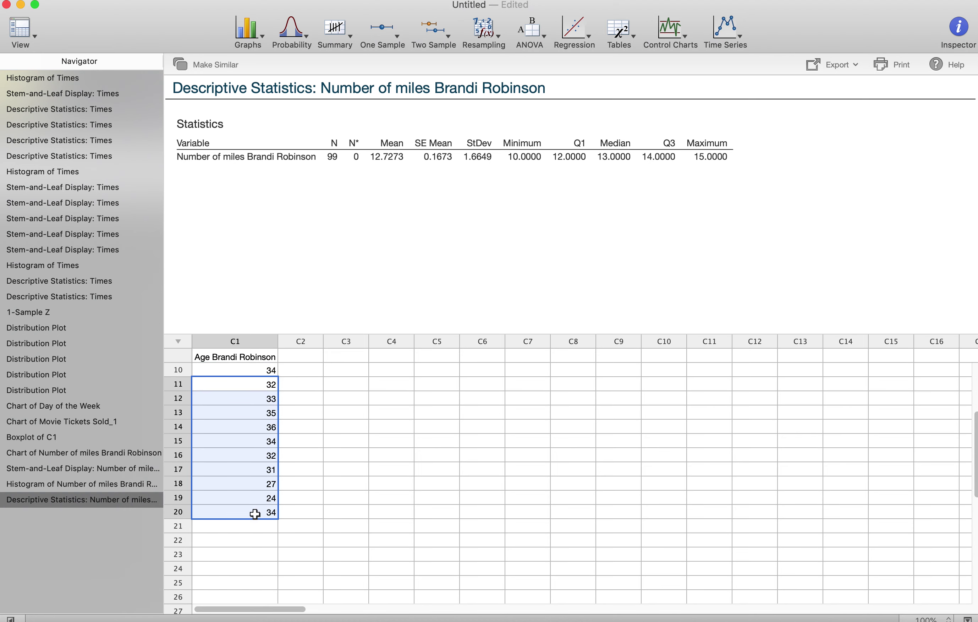
left_click(246, 530)
scroll(247, 468, "down", 2)
key("super+v")
scroll(247, 531, "down", 3)
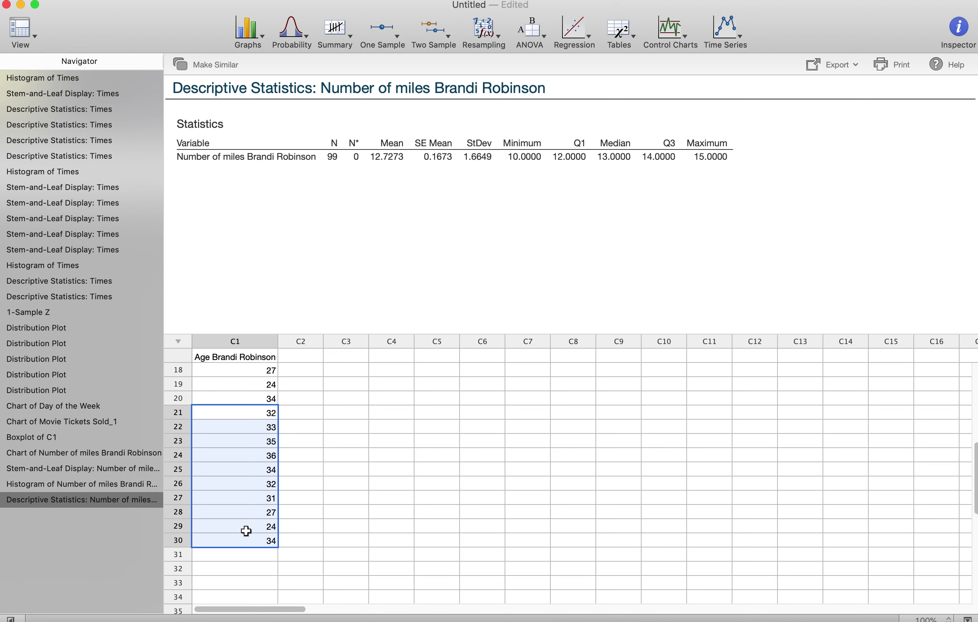
left_click(240, 545)
key("super+v")
scroll(240, 546, "down", 3)
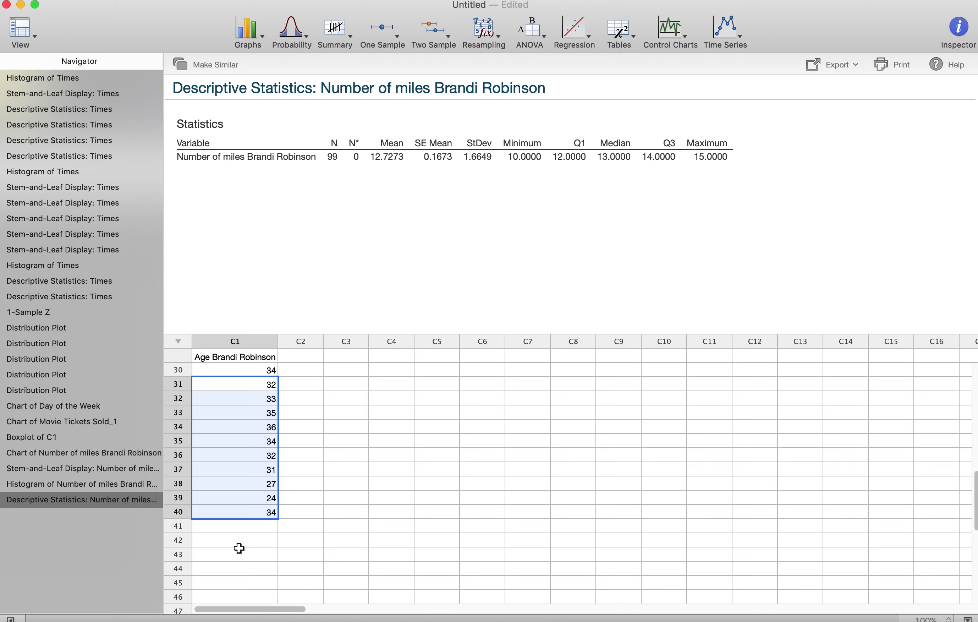
left_click(231, 526)
key("super+v")
Step: Paste further copies of the ages at rows 52, 51, 62 and below row 71
scroll(231, 526, "down", 4)
left_click(232, 508)
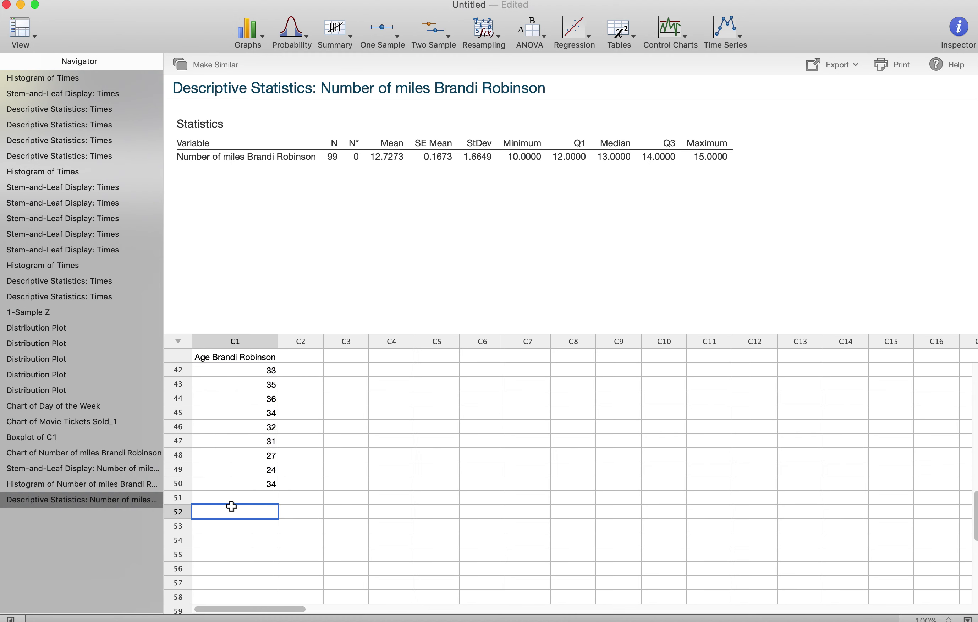
key("super+v")
left_click(232, 498)
key("super+v")
scroll(232, 497, "down", 6)
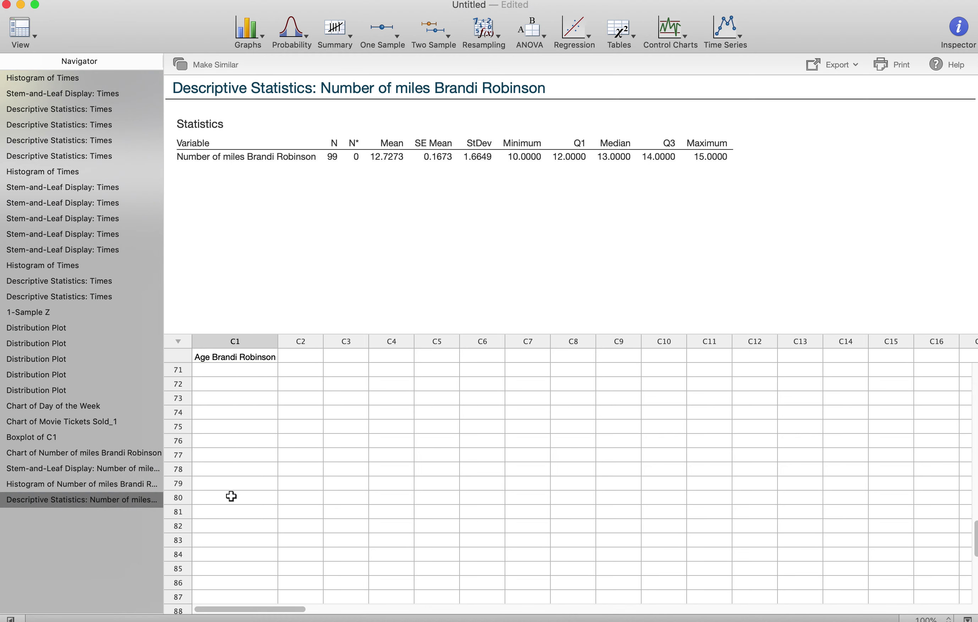
scroll(234, 436, "up", 2)
left_click(240, 441)
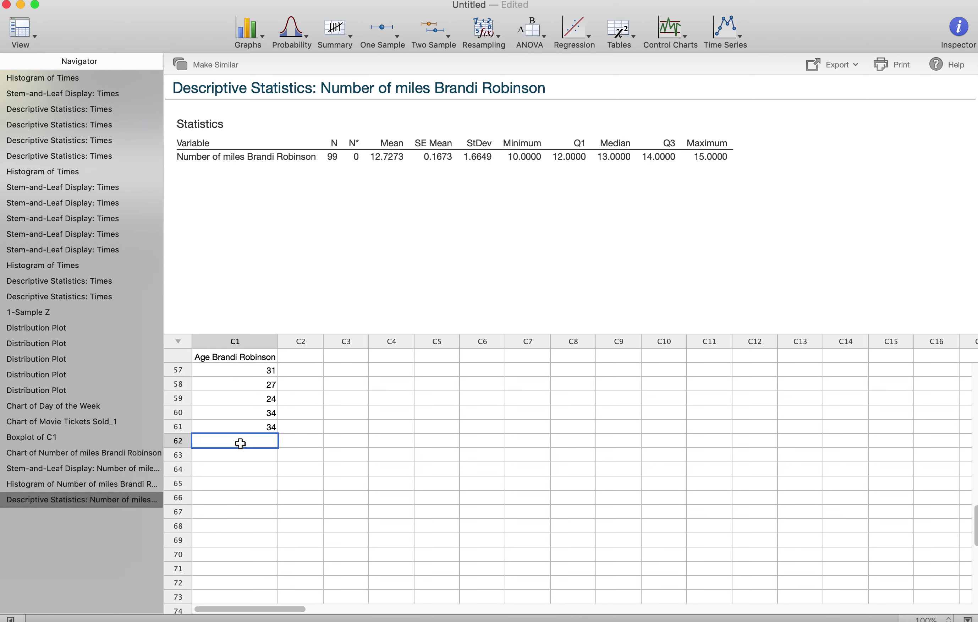
key("super+v")
scroll(234, 496, "down", 2)
left_click(227, 524)
key("super+v")
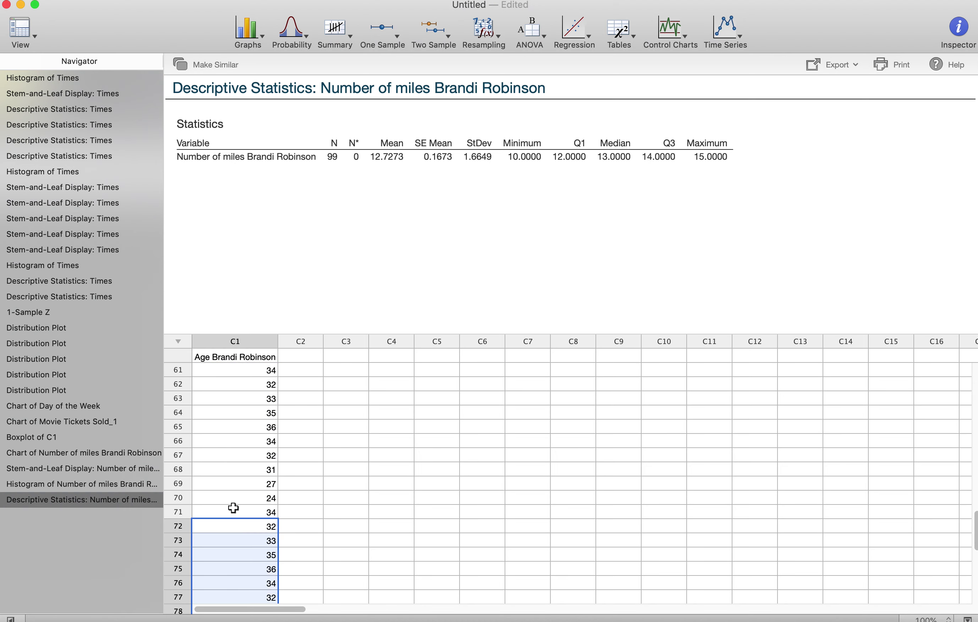
scroll(234, 508, "up", 15)
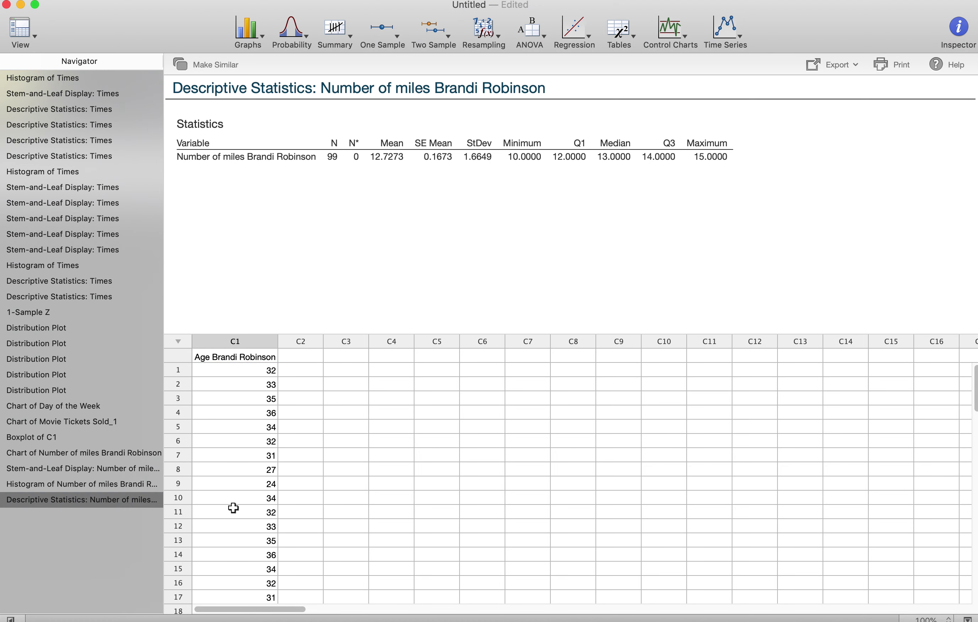
Step: Create a Simple bar chart of counts with C1 ages as the categorical variable
left_click(248, 32)
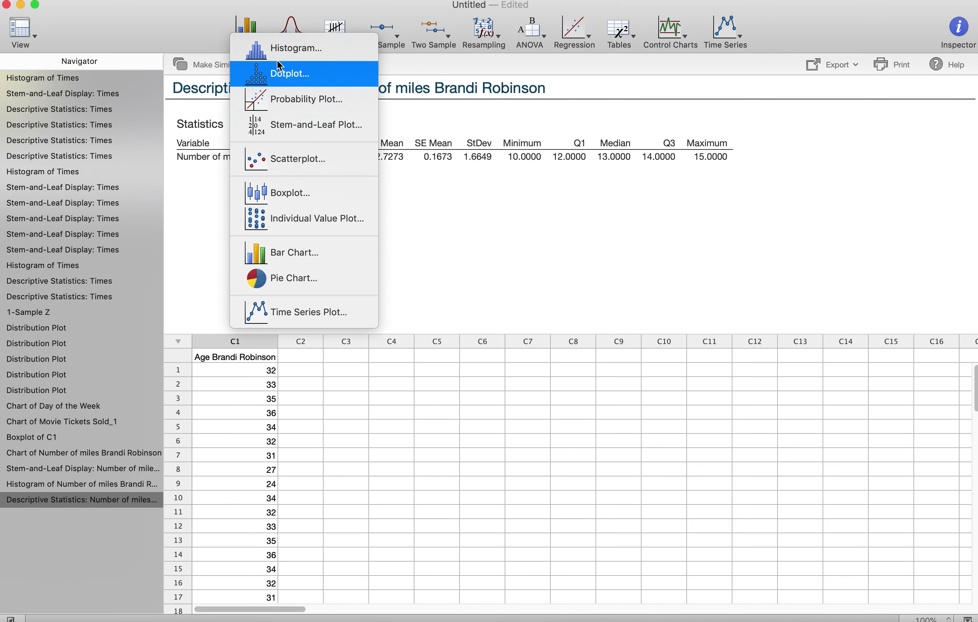
left_click(286, 251)
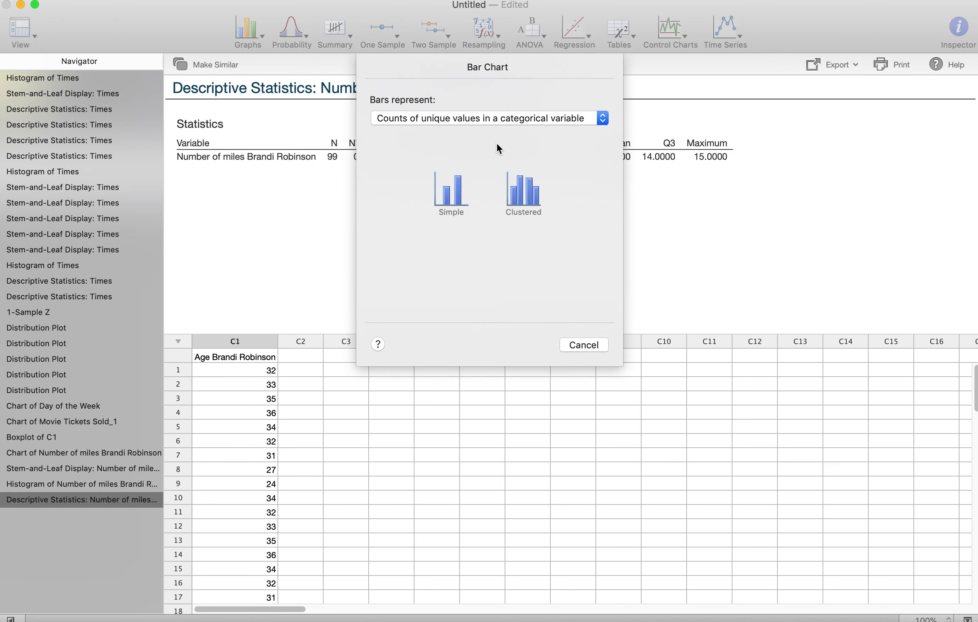
left_click(468, 198)
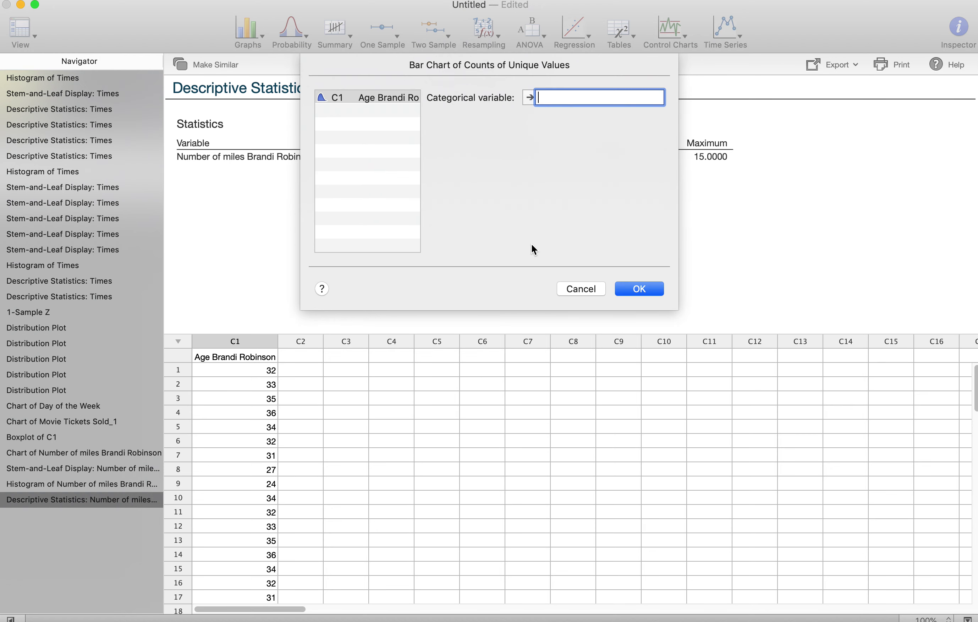
left_click(530, 97)
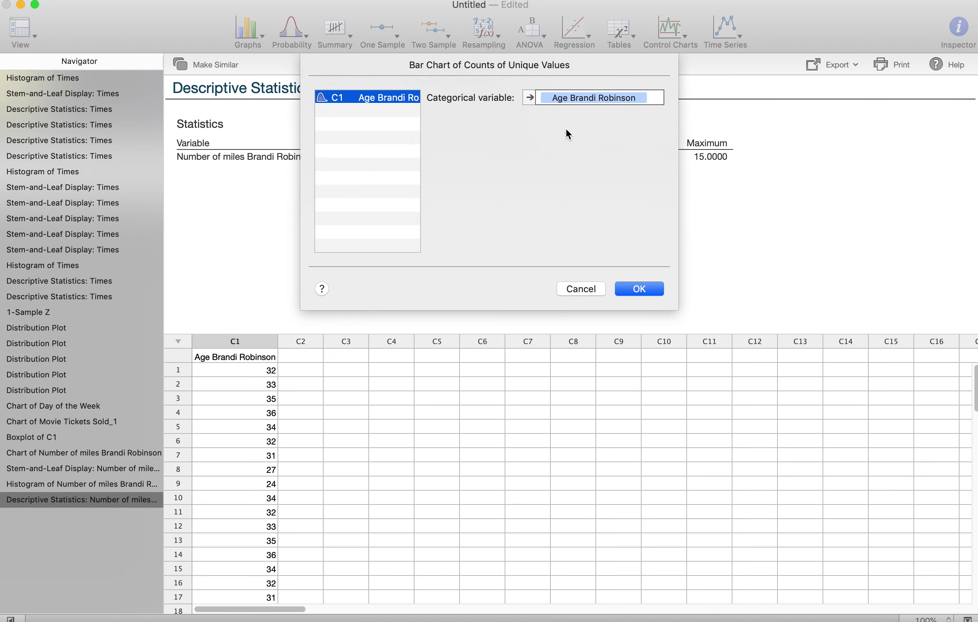
left_click(646, 284)
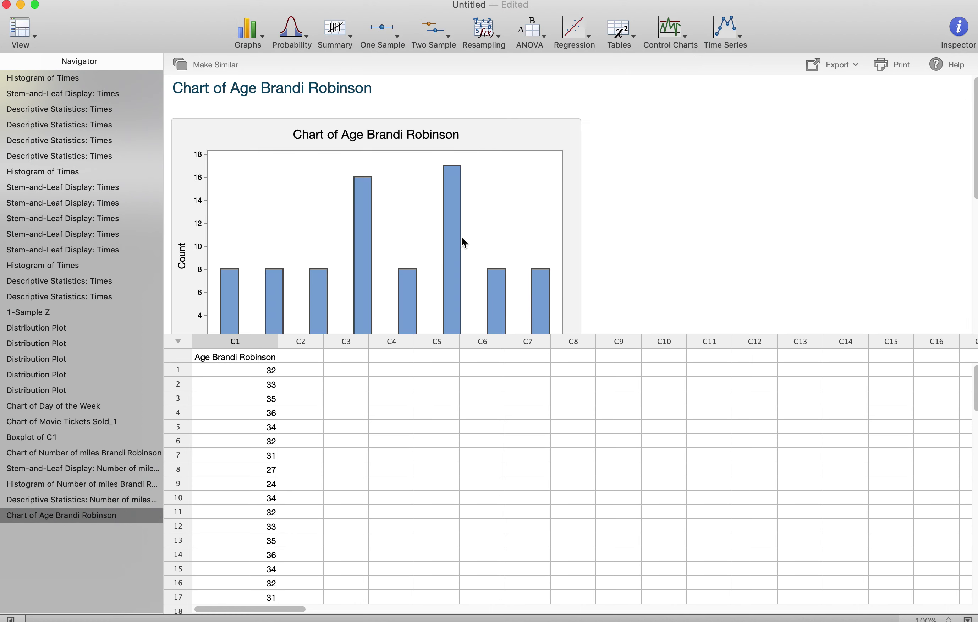
mouse_move(460, 222)
scroll(459, 221, "down", 2)
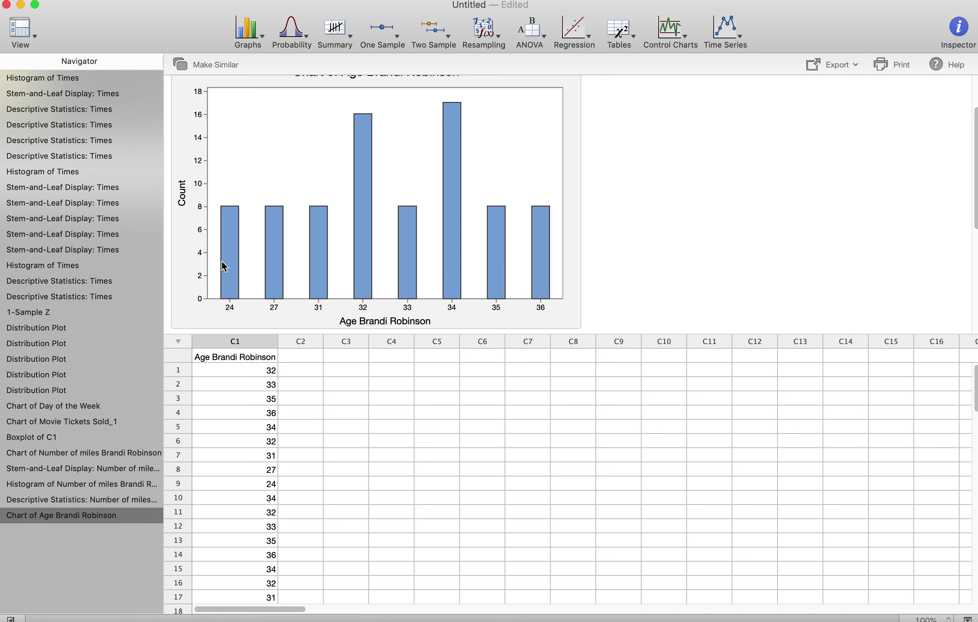
mouse_move(235, 222)
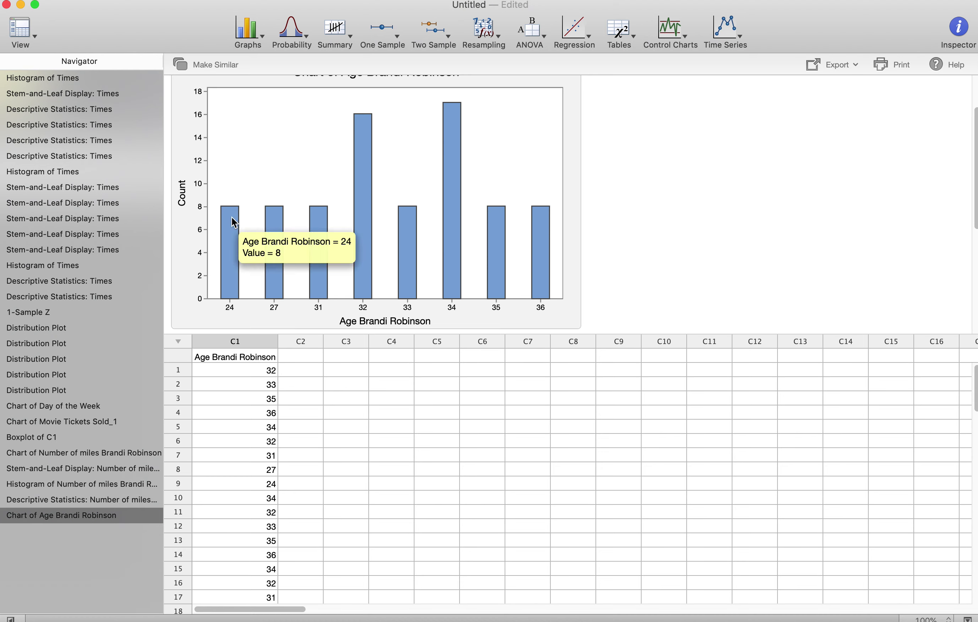
mouse_move(280, 227)
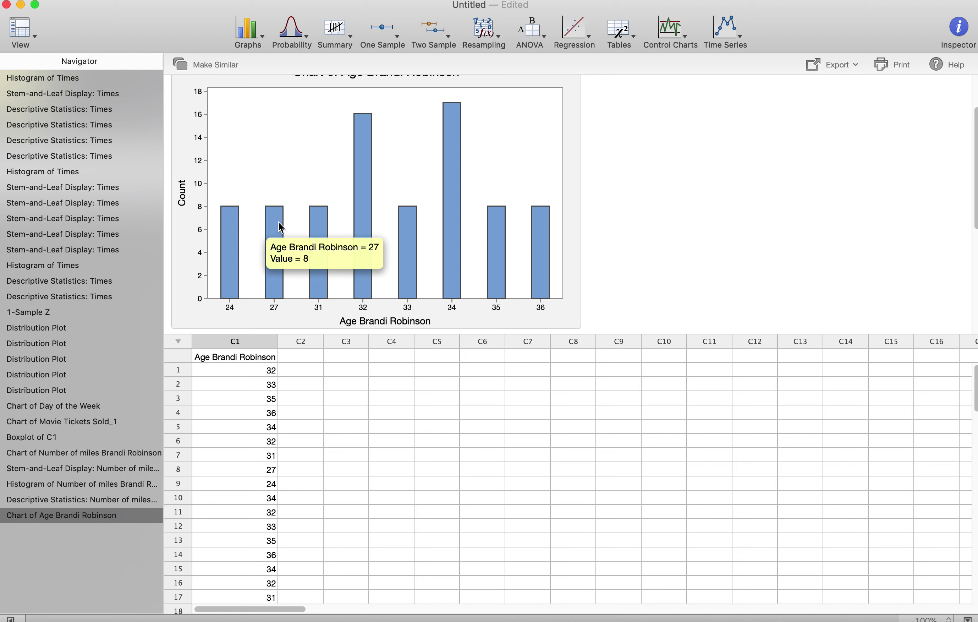
mouse_move(321, 238)
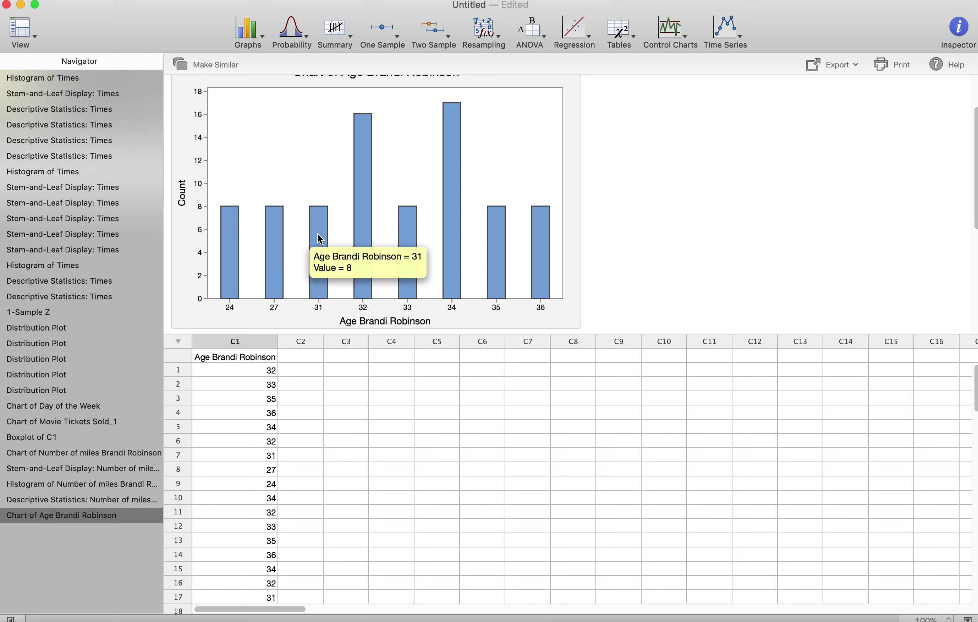
mouse_move(372, 220)
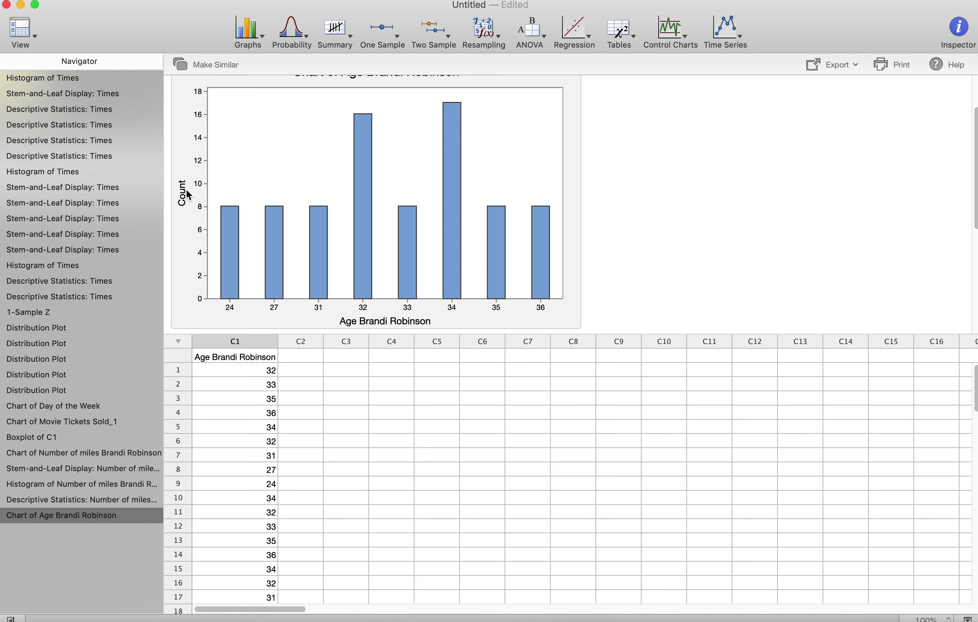
scroll(190, 195, "up", 3)
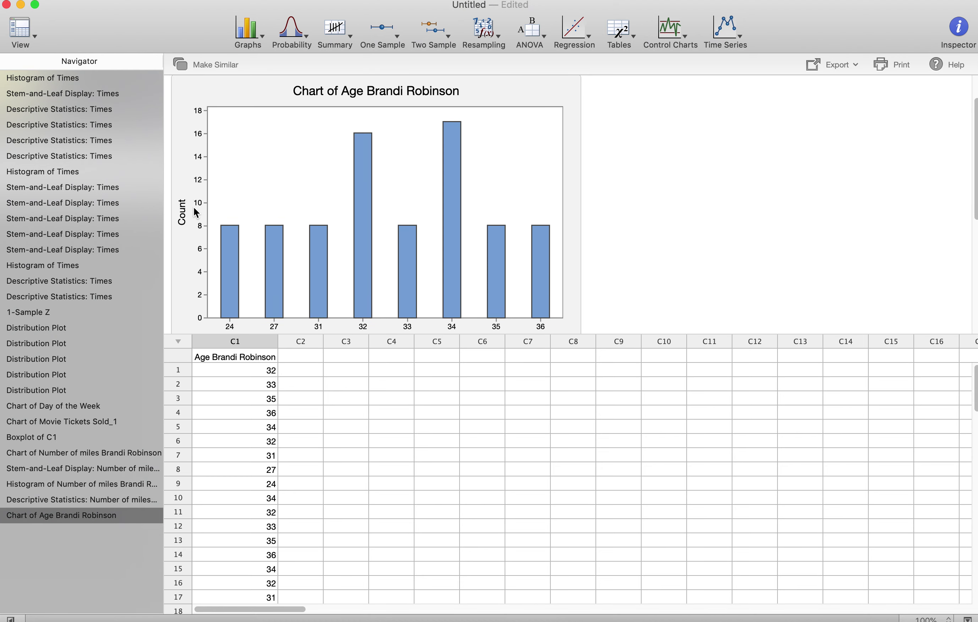
scroll(197, 213, "down", 4)
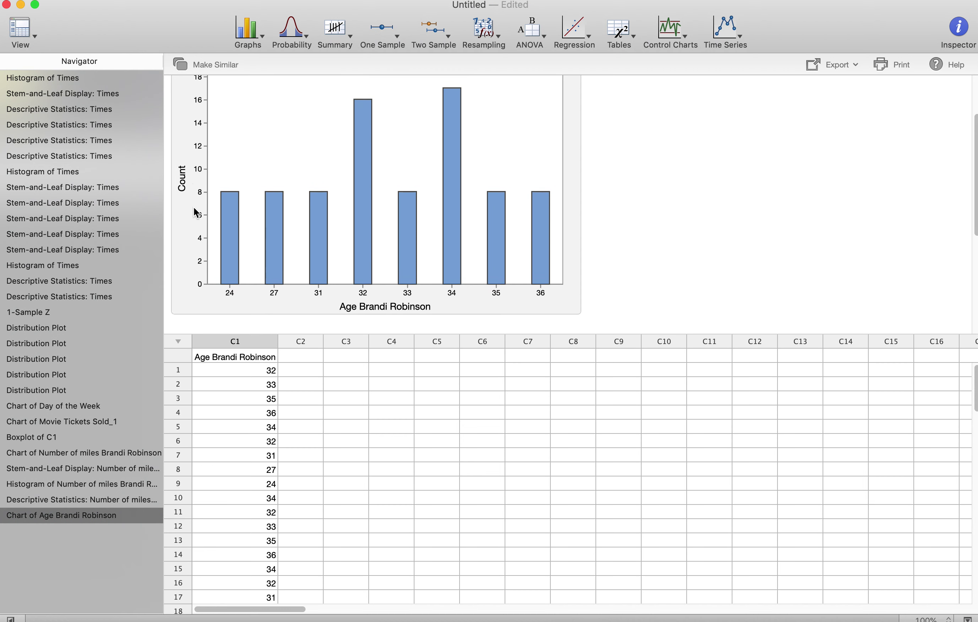